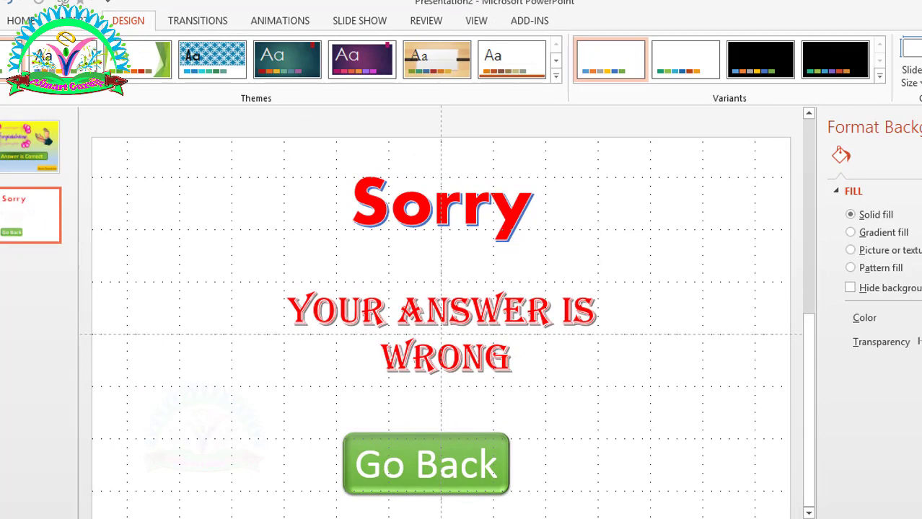
# Apply a gradient fill to the "Sorry" slide's background and add a yellow gradient stop at 68%.
pyautogui.click(851, 232)
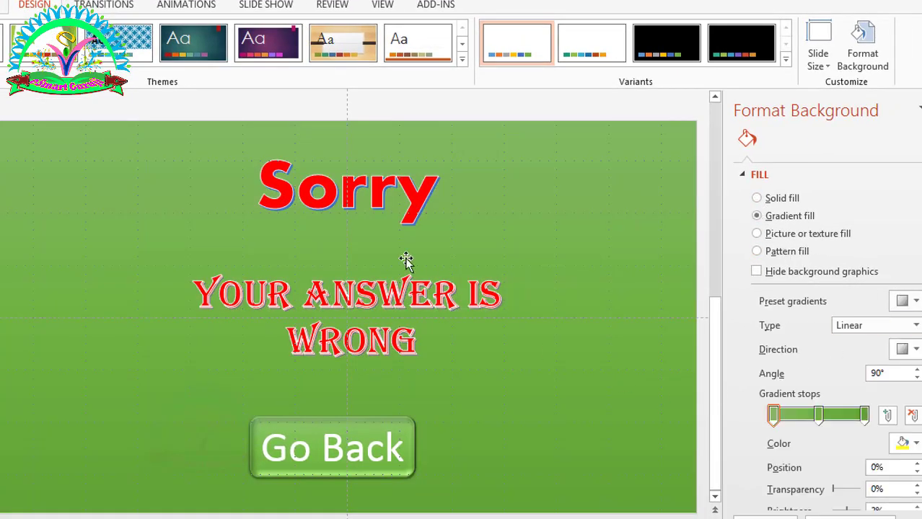
pyautogui.click(836, 416)
pyautogui.click(917, 444)
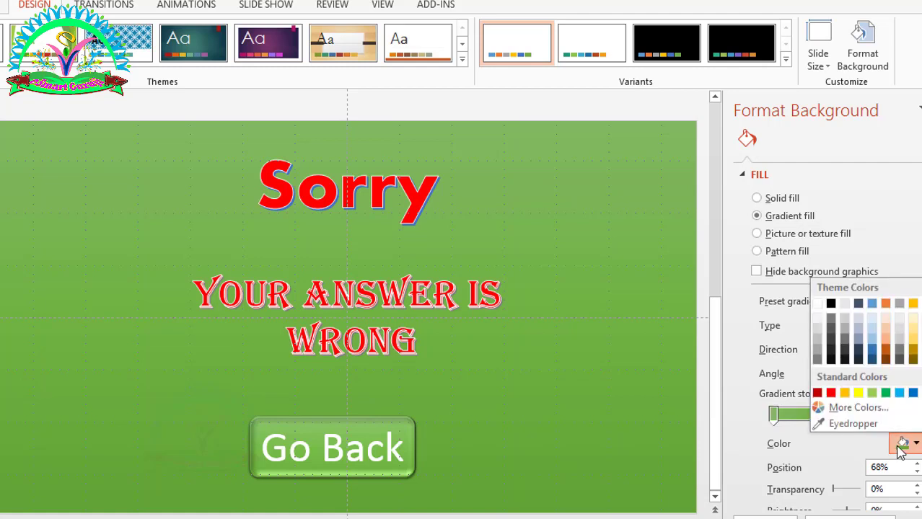
pyautogui.click(858, 393)
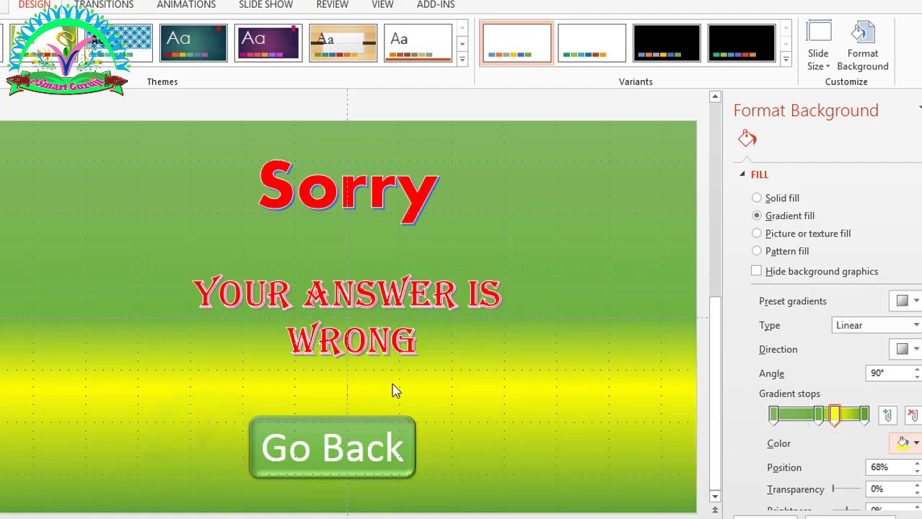
# Move the "Sorry" heading slightly down, closer to the "Your answer is wrong" text.
pyautogui.click(325, 229)
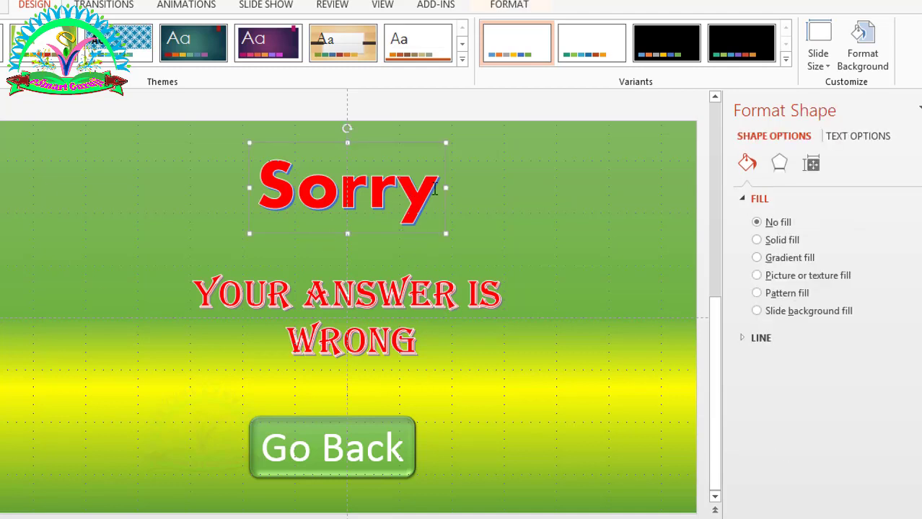
pyautogui.moveTo(443, 179); pyautogui.dragTo(443, 199)
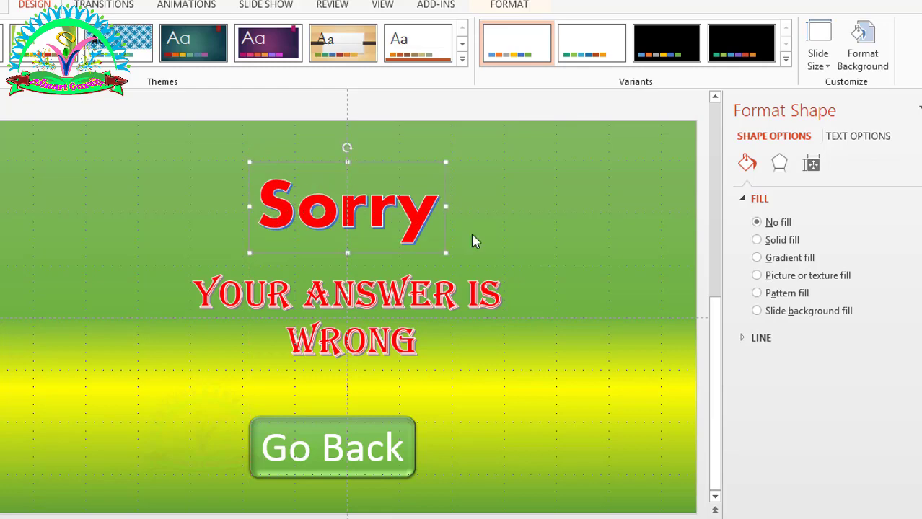
pyautogui.click(649, 297)
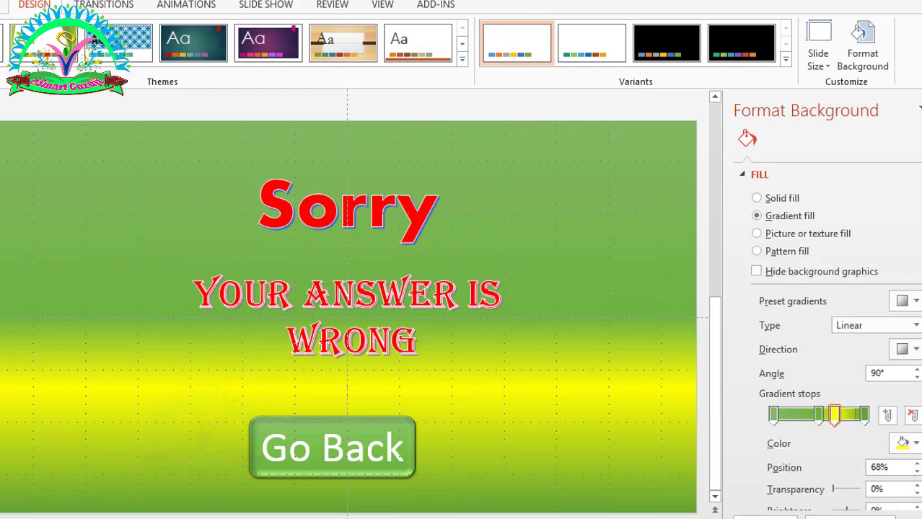
# Change the font colour of the "Go Back" button text on the "Sorry" slide to dark red.
pyautogui.scroll(-1, 169, 321)
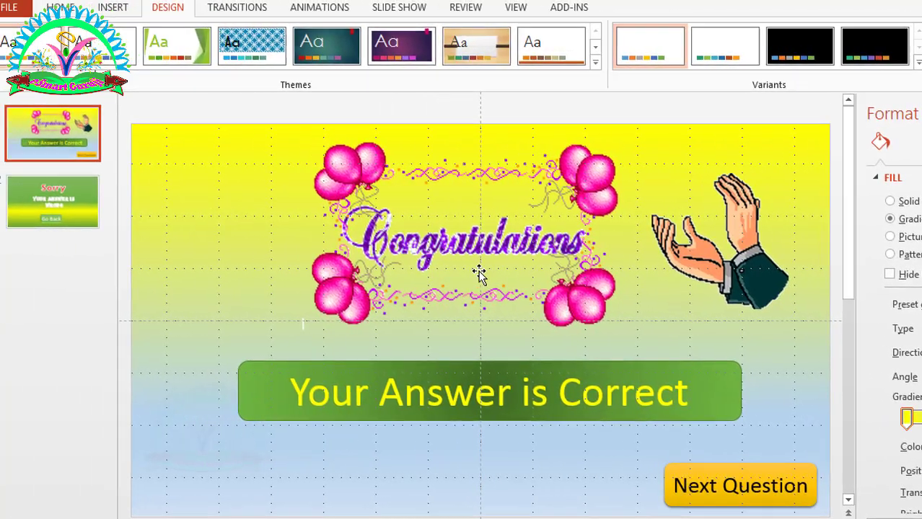
pyautogui.click(88, 205)
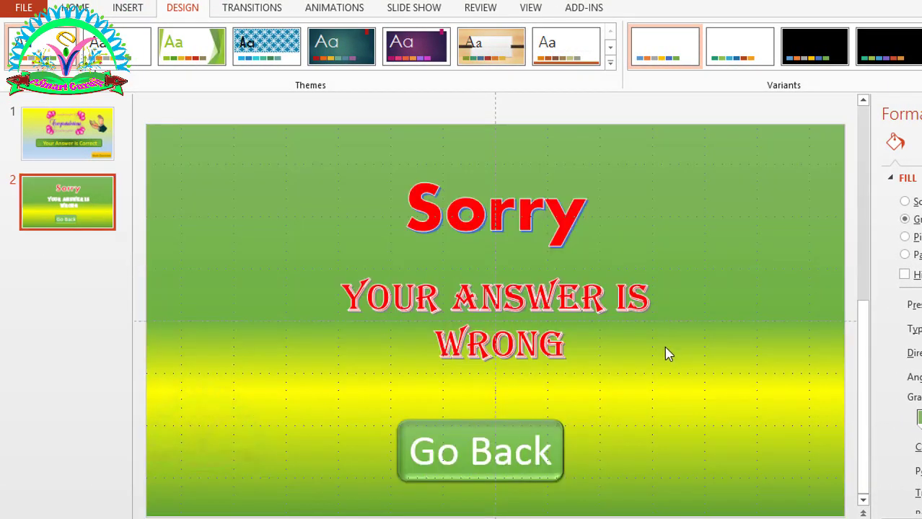
pyautogui.click(474, 458)
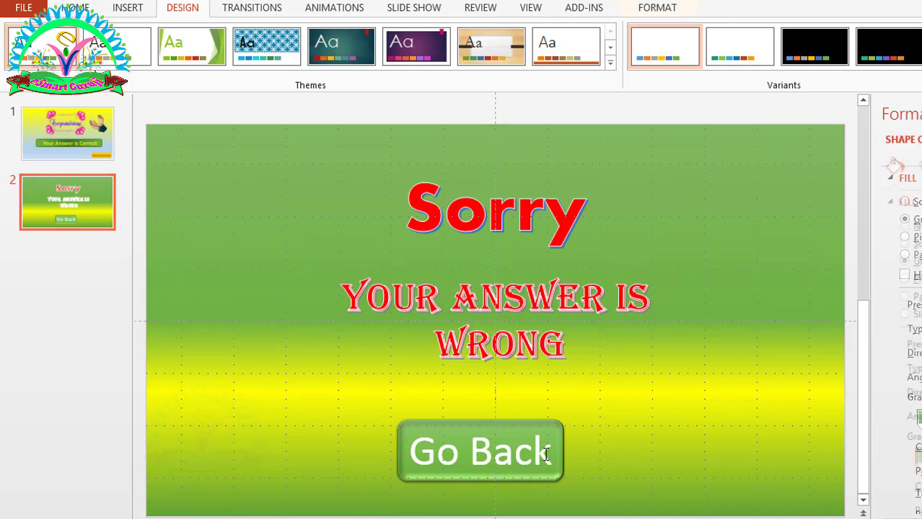
pyautogui.doubleClick(477, 456)
pyautogui.moveTo(477, 456); pyautogui.dragTo(427, 460)
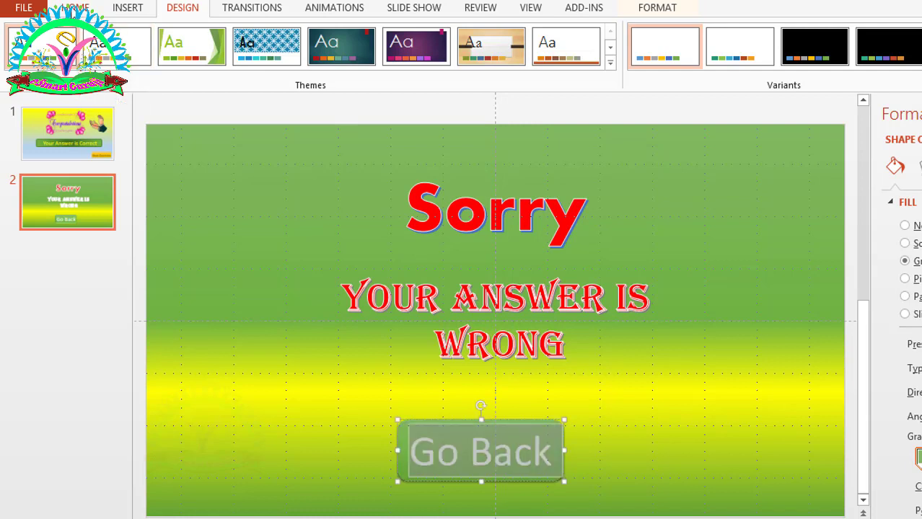
pyautogui.click(73, 9)
pyautogui.click(390, 65)
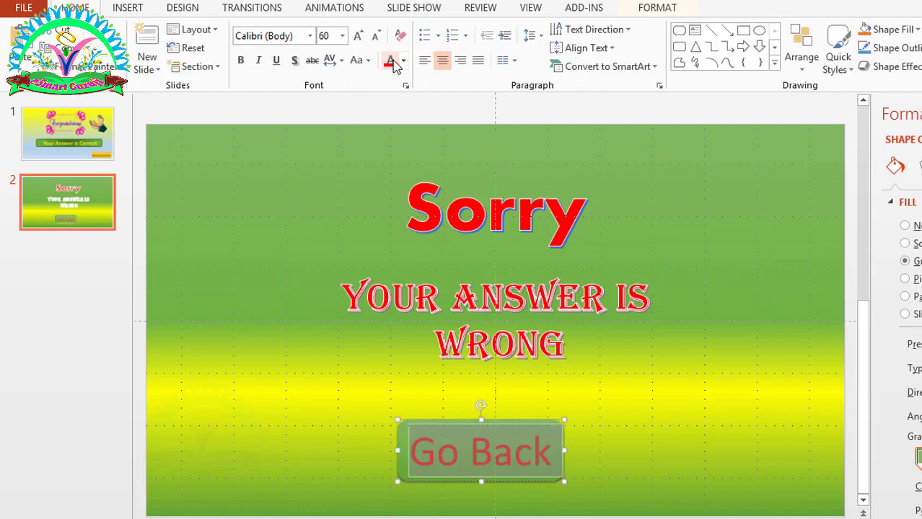
pyautogui.click(405, 62)
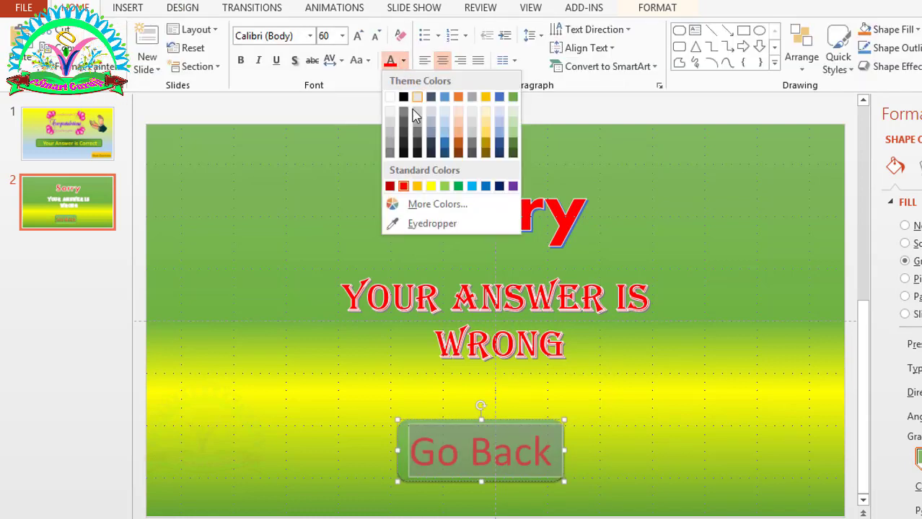
pyautogui.click(391, 186)
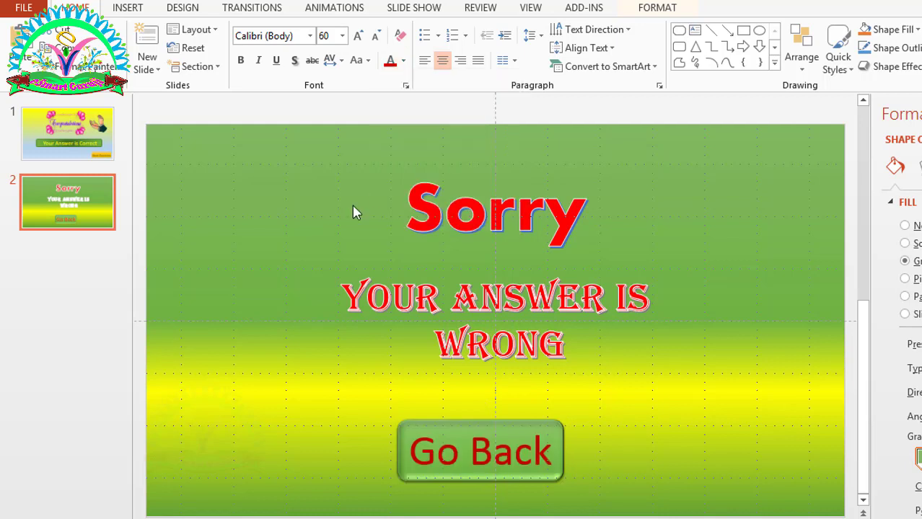
pyautogui.click(609, 395)
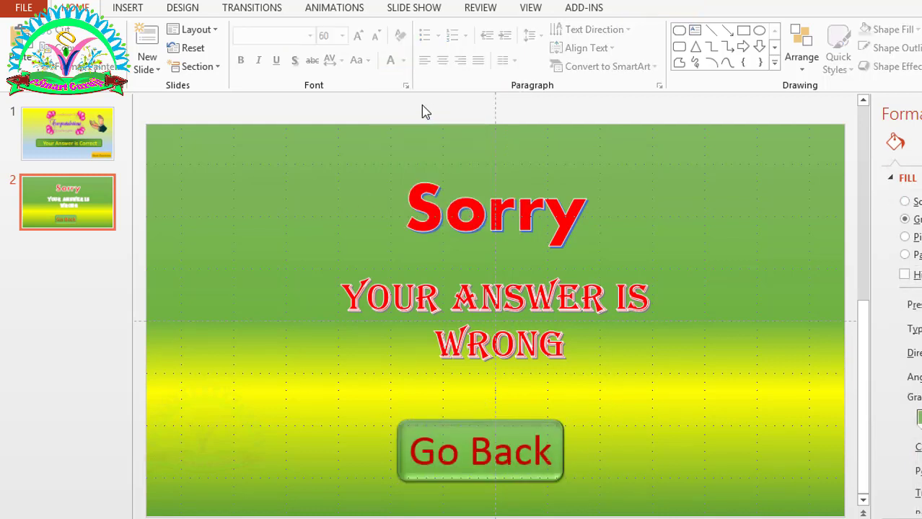
pyautogui.click(85, 124)
pyautogui.click(108, 208)
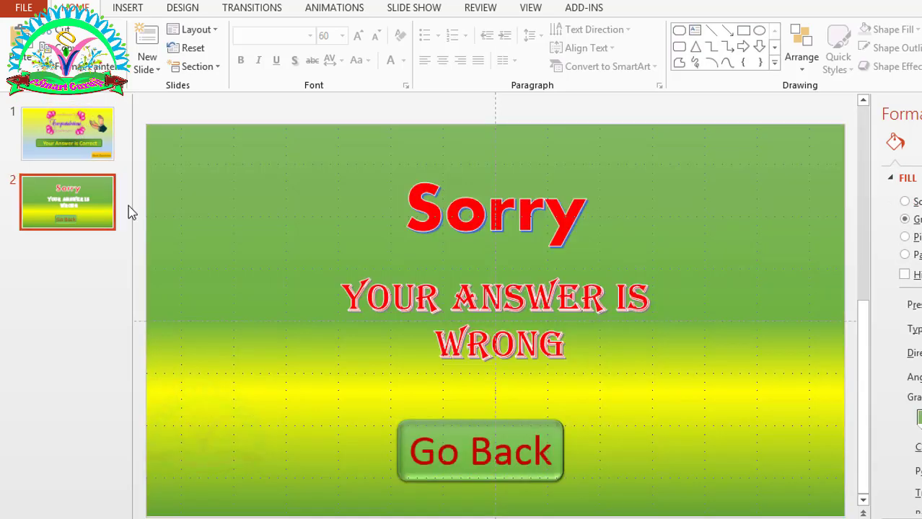
pyautogui.click(79, 154)
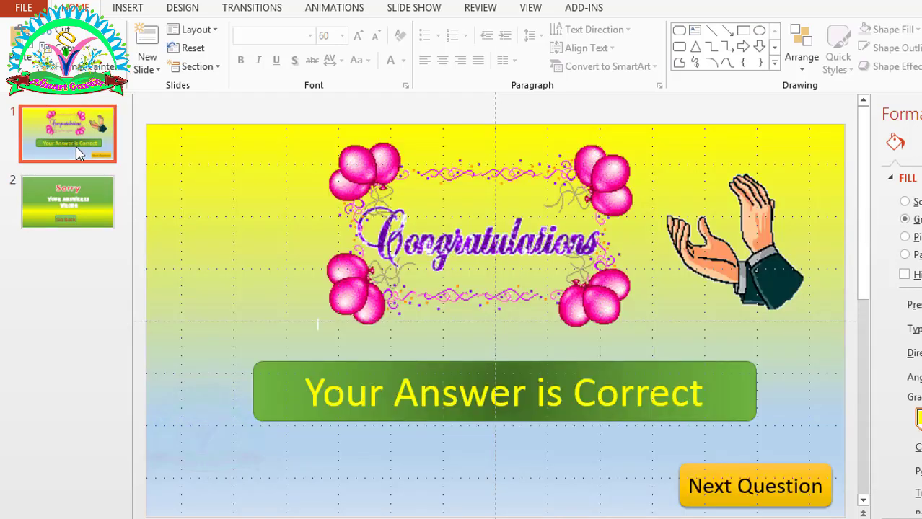
pyautogui.hotkey('ctrl', 'm')
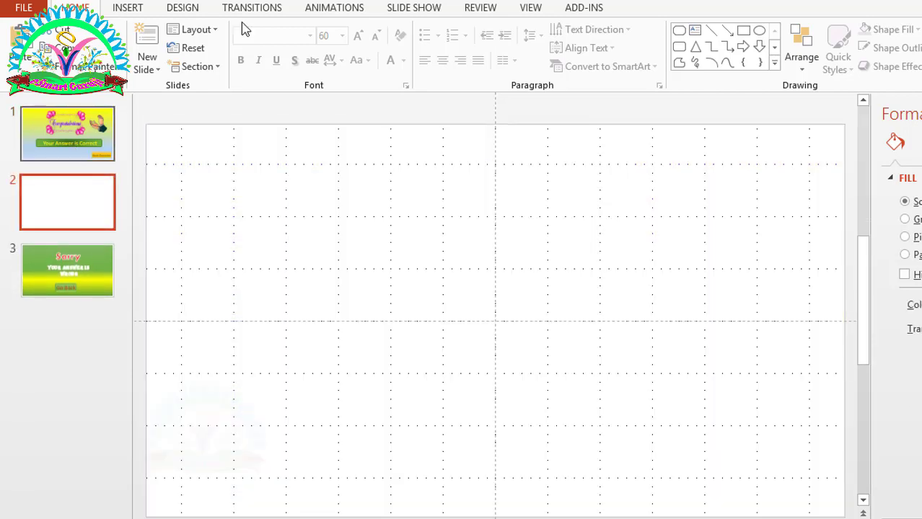
pyautogui.click(75, 119)
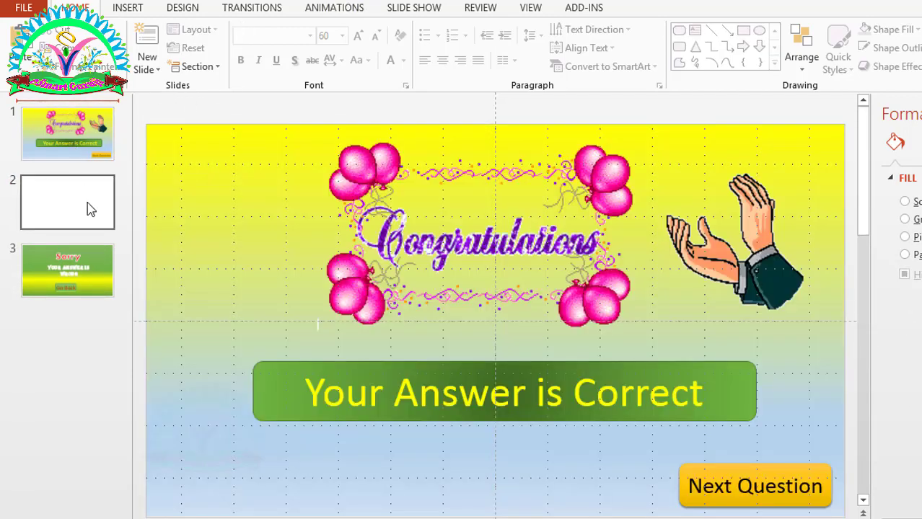
pyautogui.click(83, 195)
pyautogui.click(79, 154)
pyautogui.click(79, 195)
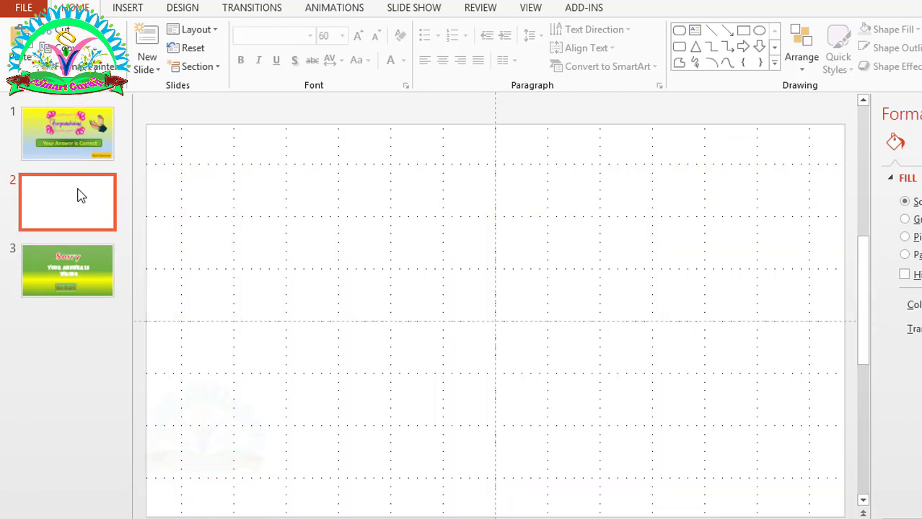
pyautogui.press('Delete')
# Duplicate the "Congratulations" slide.
pyautogui.click(74, 148)
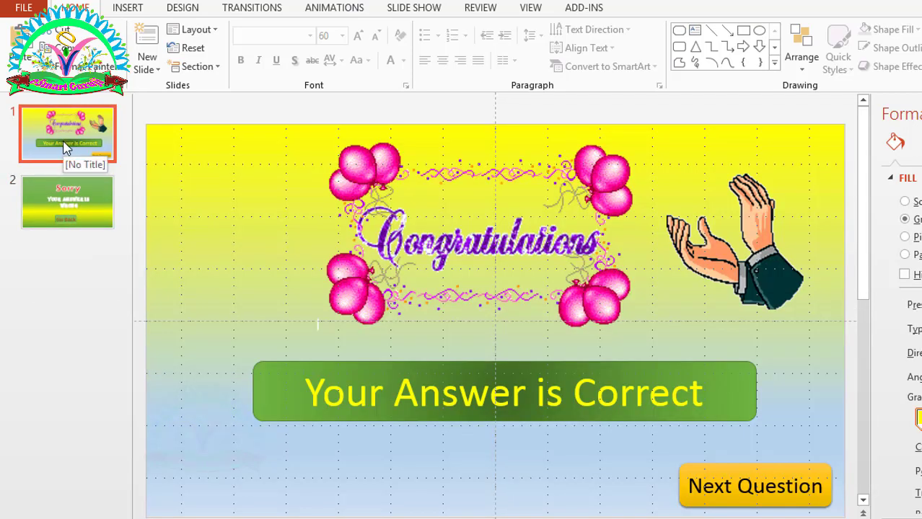
pyautogui.rightClick(64, 142)
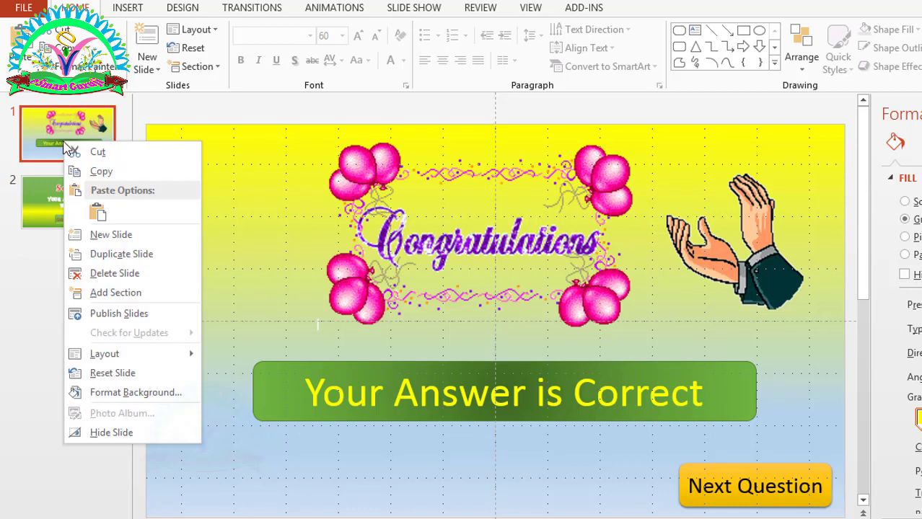
pyautogui.click(113, 260)
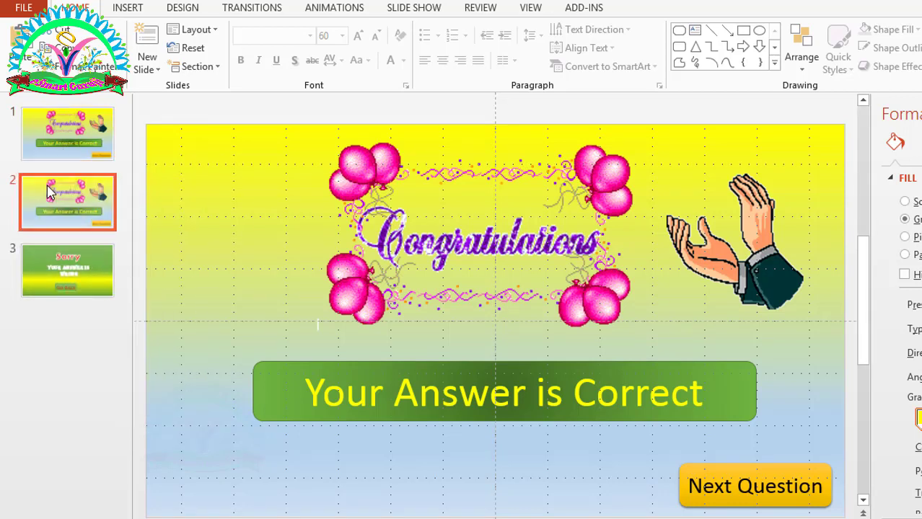
pyautogui.click(67, 148)
pyautogui.click(70, 207)
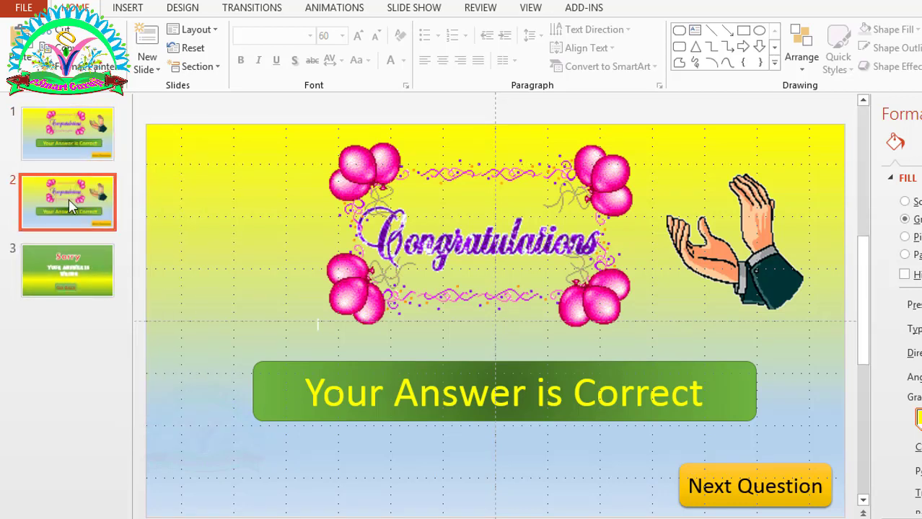
# Delete the "Congratulations" balloon picture and the clapping hands picture from the first slide.
pyautogui.click(79, 155)
pyautogui.click(461, 212)
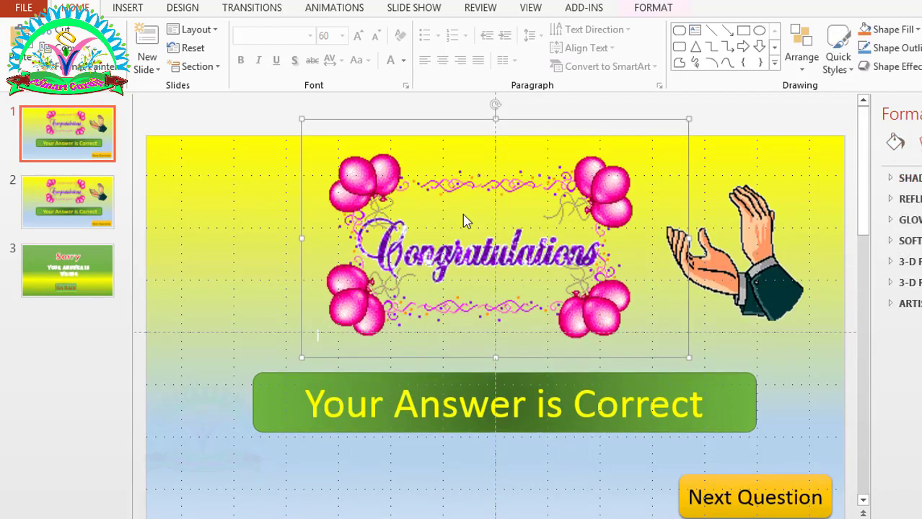
pyautogui.press('Delete')
pyautogui.click(705, 262)
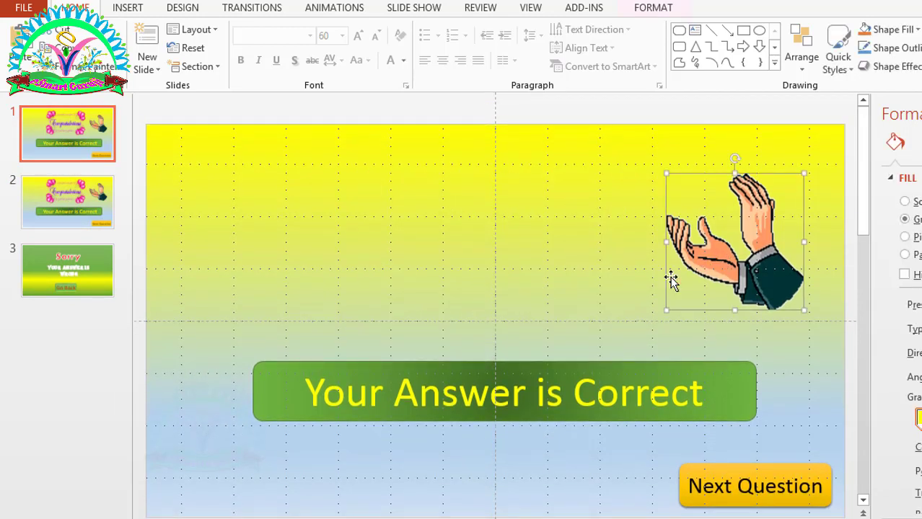
pyautogui.press('Delete')
# Move the green "Your Answer is Correct" banner near the first slide's upper edge and replace its text with "Who is Animal?".
pyautogui.click(592, 370)
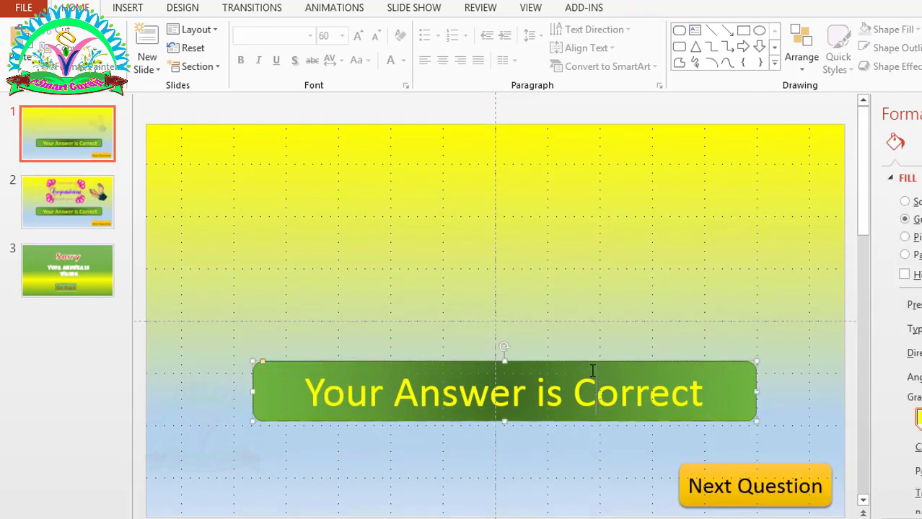
pyautogui.moveTo(582, 361); pyautogui.dragTo(590, 164)
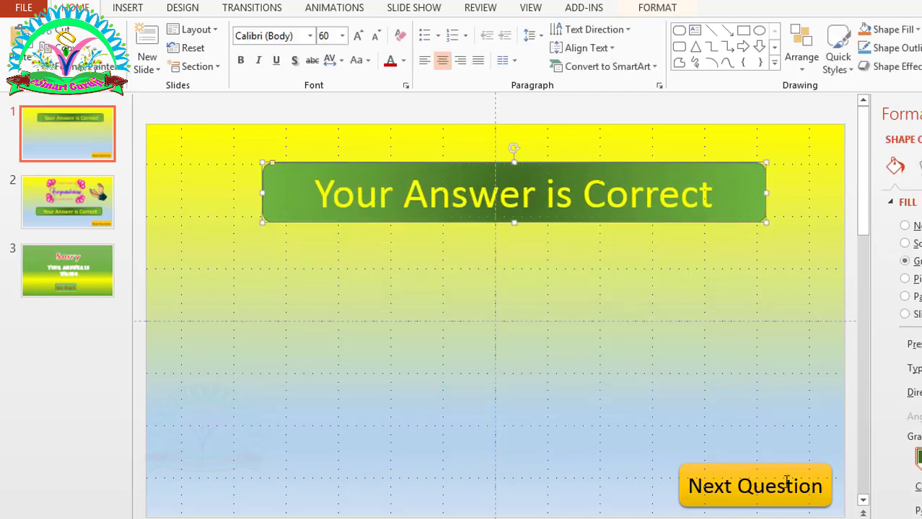
pyautogui.click(465, 199)
pyautogui.moveTo(317, 199); pyautogui.dragTo(667, 202)
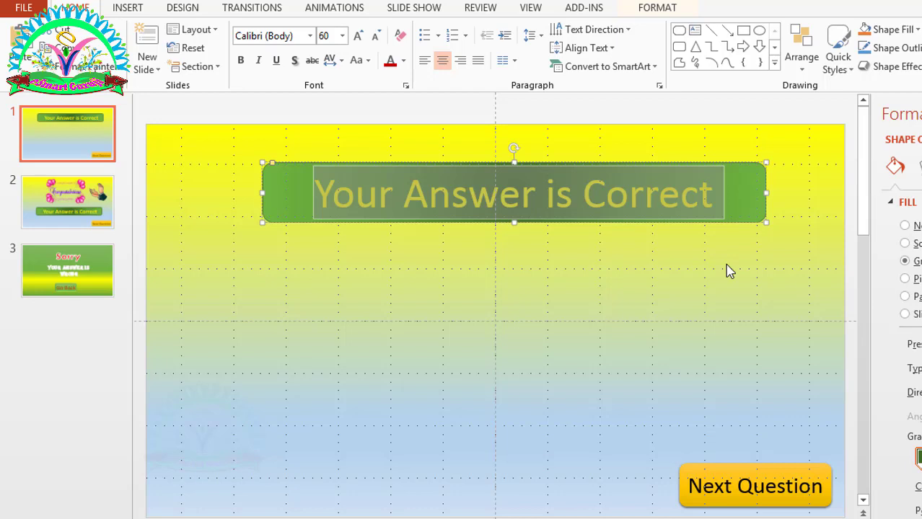
pyautogui.write('W')
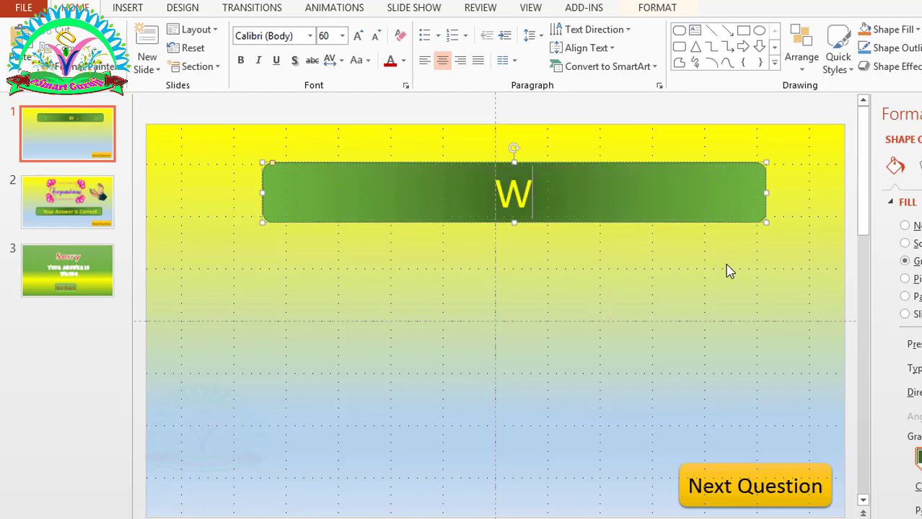
pyautogui.write('ho')
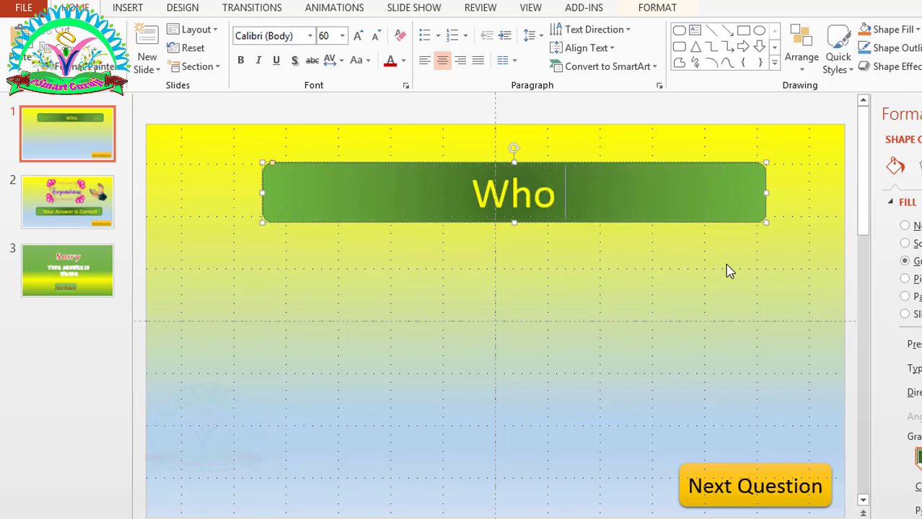
pyautogui.write(' is An')
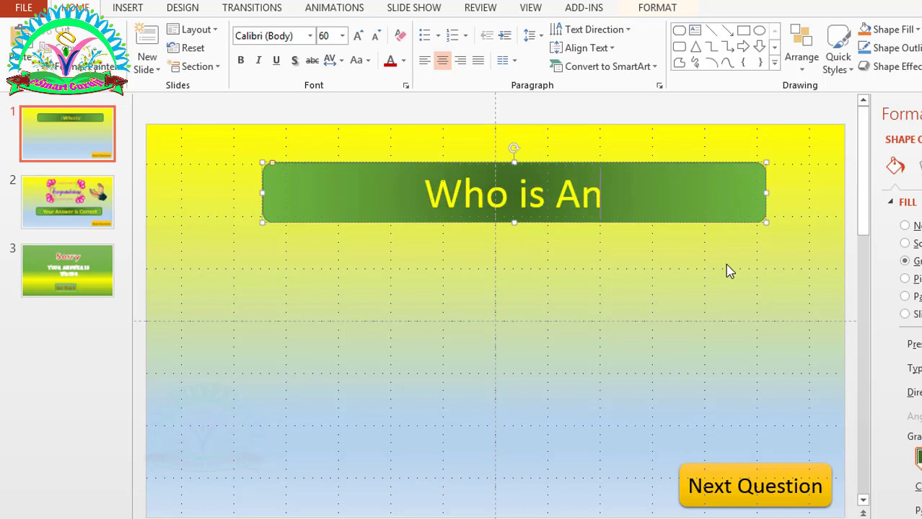
pyautogui.write('ima')
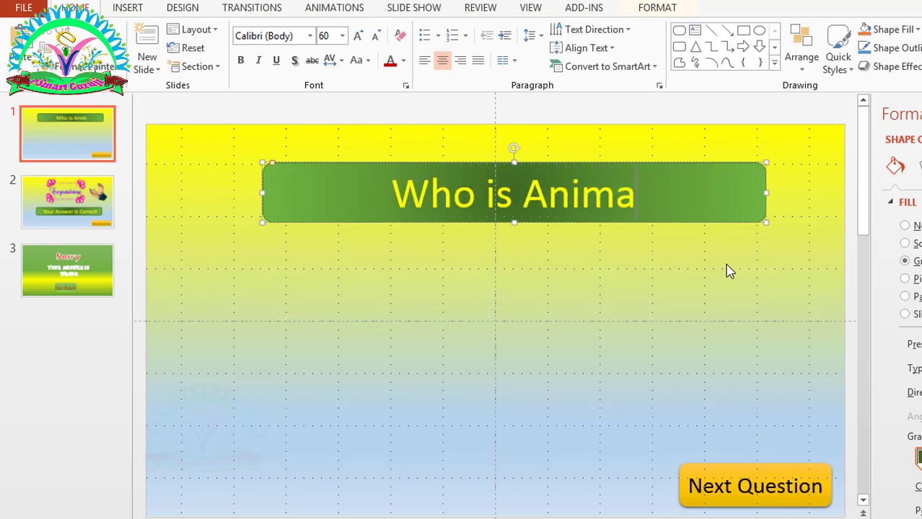
pyautogui.write('l?')
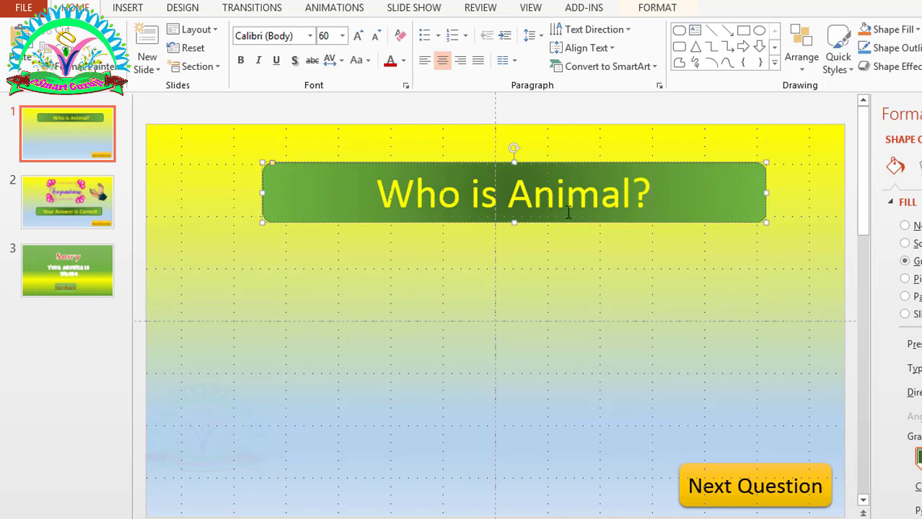
# Change the font colour of the "Who is Animal?" banner text on the first slide to dark red.
pyautogui.click(596, 212)
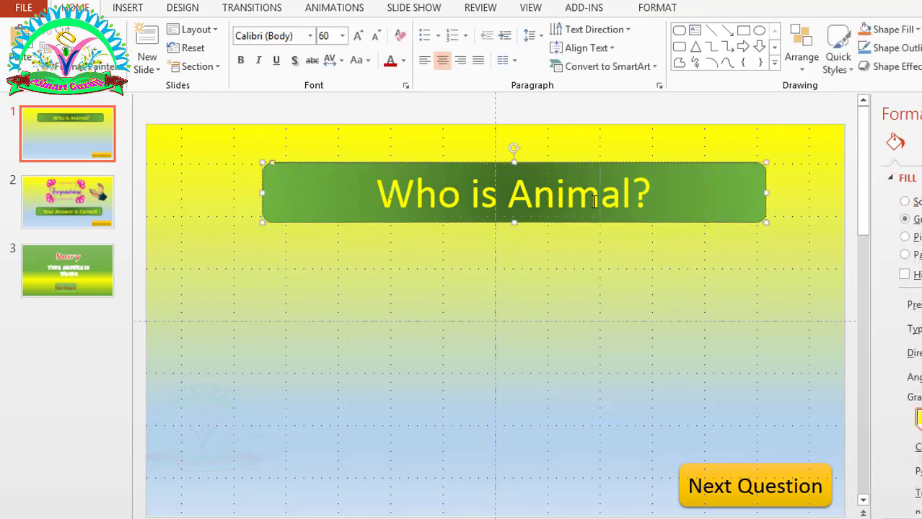
pyautogui.moveTo(653, 202); pyautogui.dragTo(425, 199)
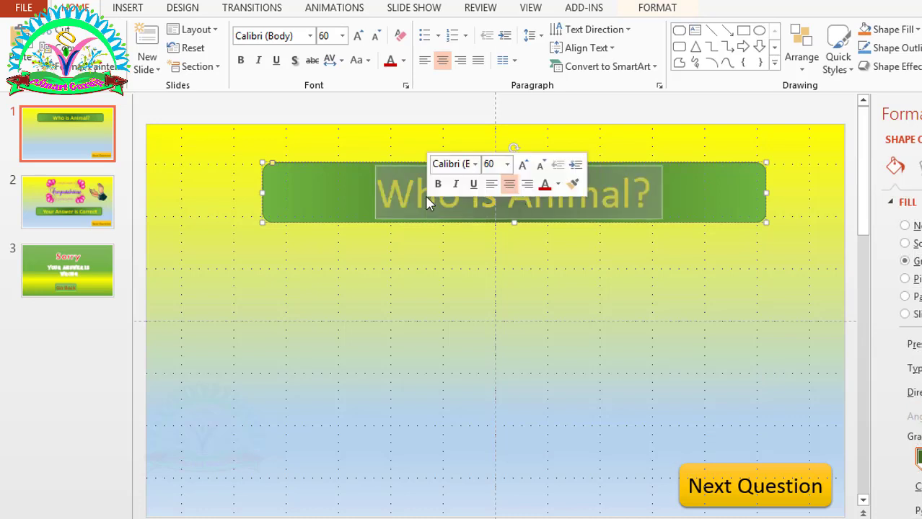
pyautogui.click(390, 62)
pyautogui.click(468, 262)
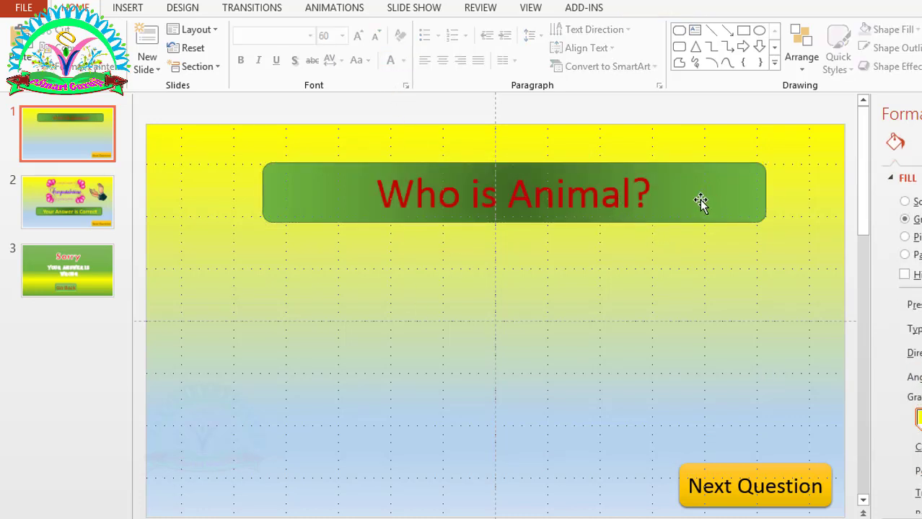
# Try out a Vertical Picture Accent List SmartArt graphic on the first slide and delete it.
pyautogui.click(126, 9)
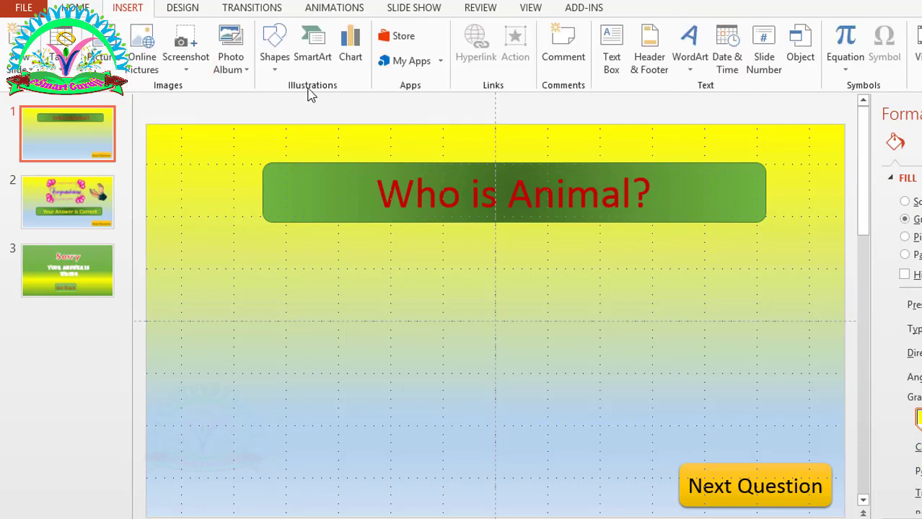
pyautogui.click(322, 51)
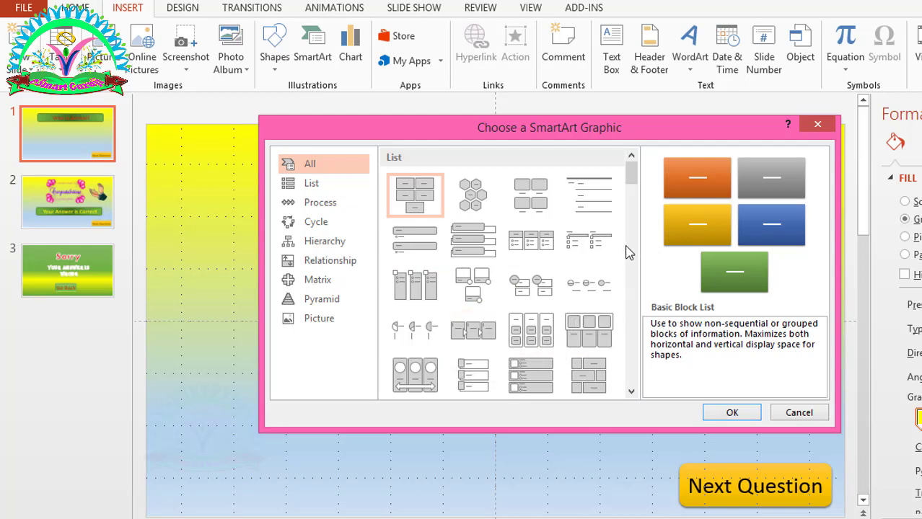
pyautogui.scroll(-3, 633, 185)
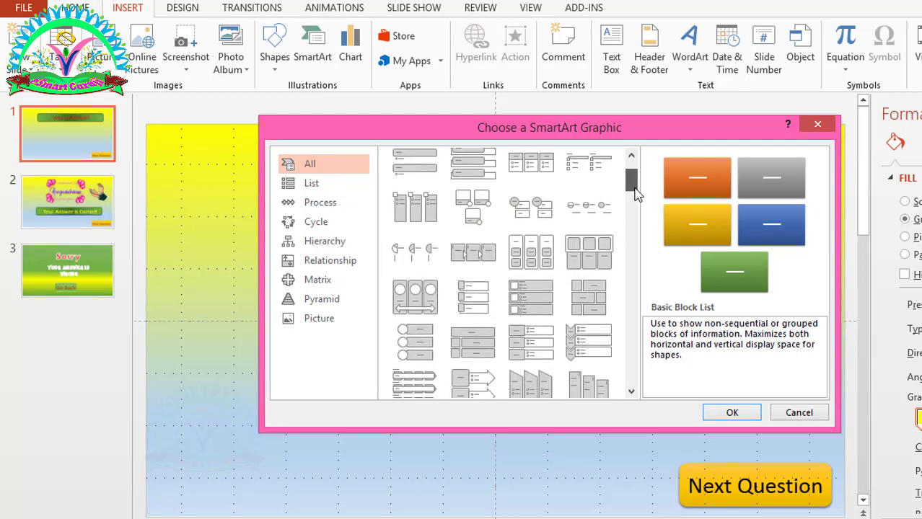
pyautogui.click(414, 317)
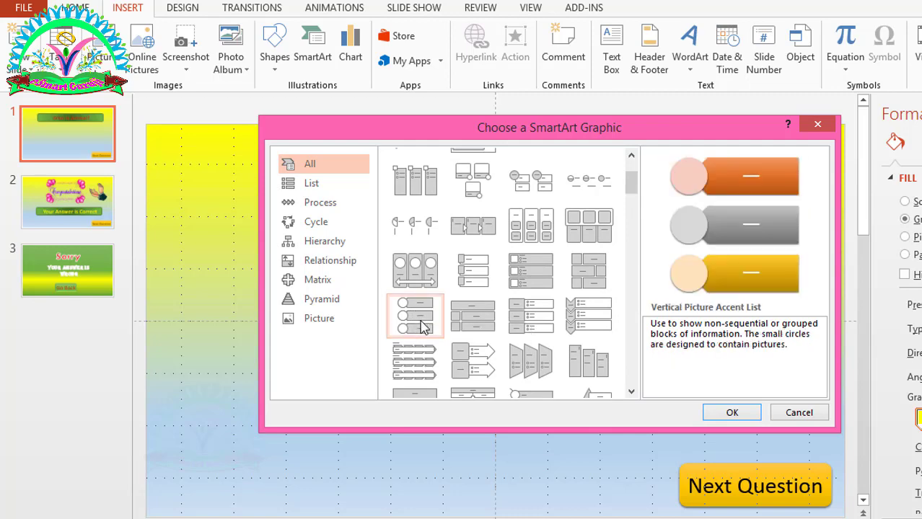
pyautogui.click(713, 417)
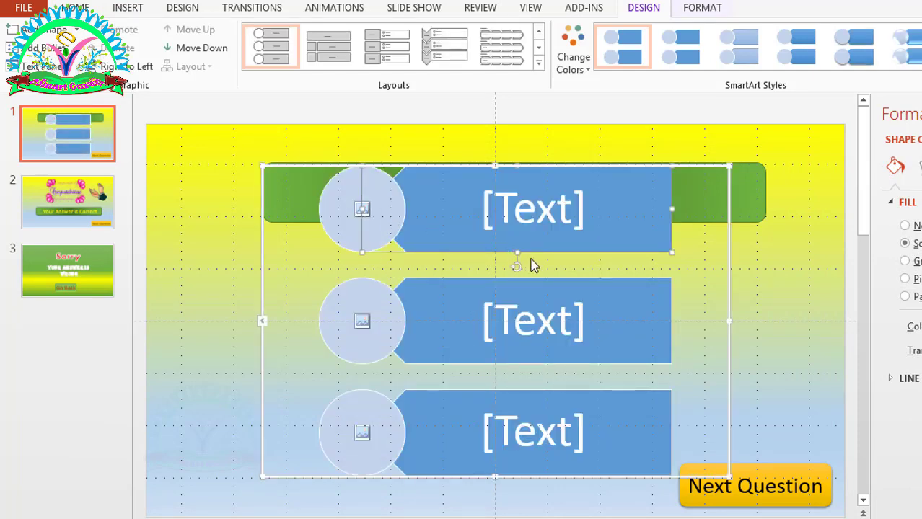
pyautogui.click(729, 368)
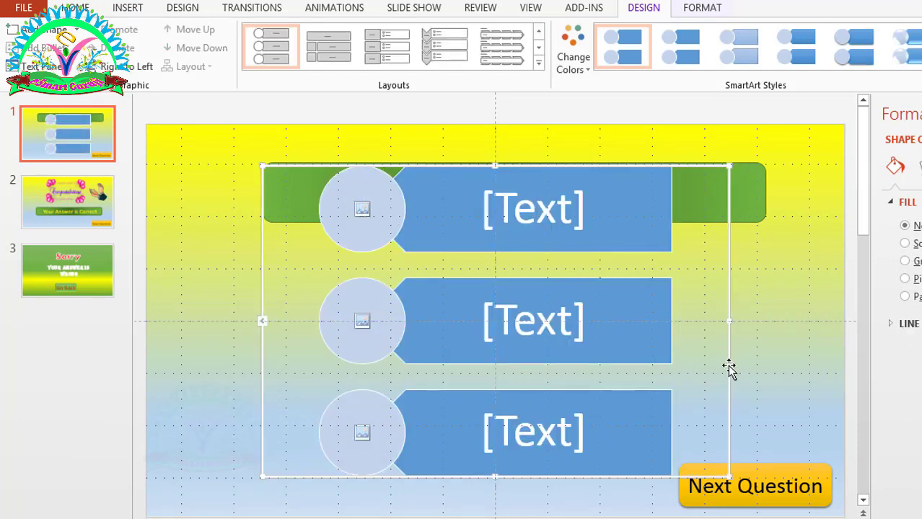
pyautogui.press('Delete')
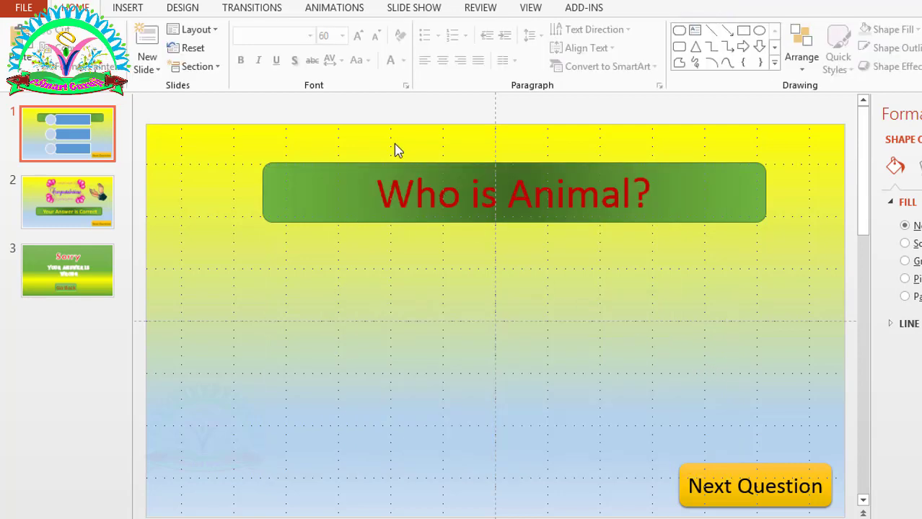
# Try out a Picture Strips SmartArt graphic on the first slide and delete it.
pyautogui.click(117, 8)
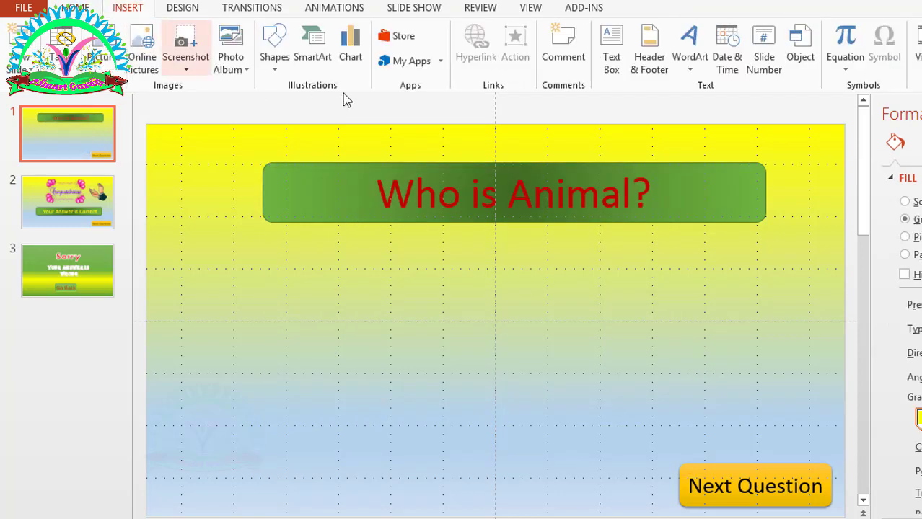
pyautogui.click(321, 64)
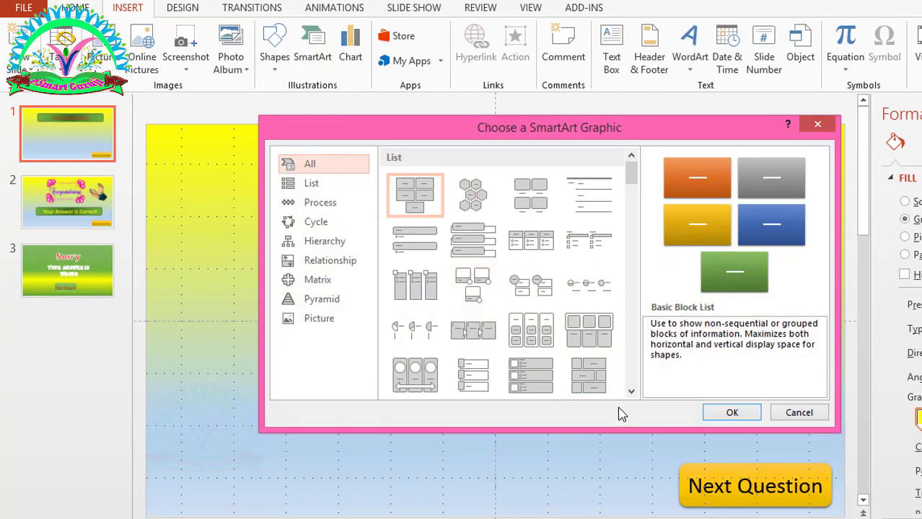
pyautogui.click(631, 393)
pyautogui.click(473, 333)
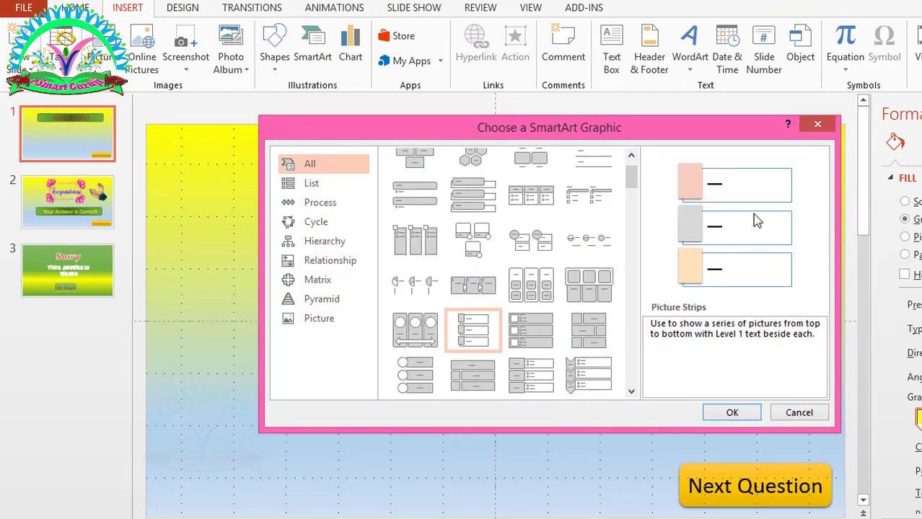
pyautogui.click(745, 418)
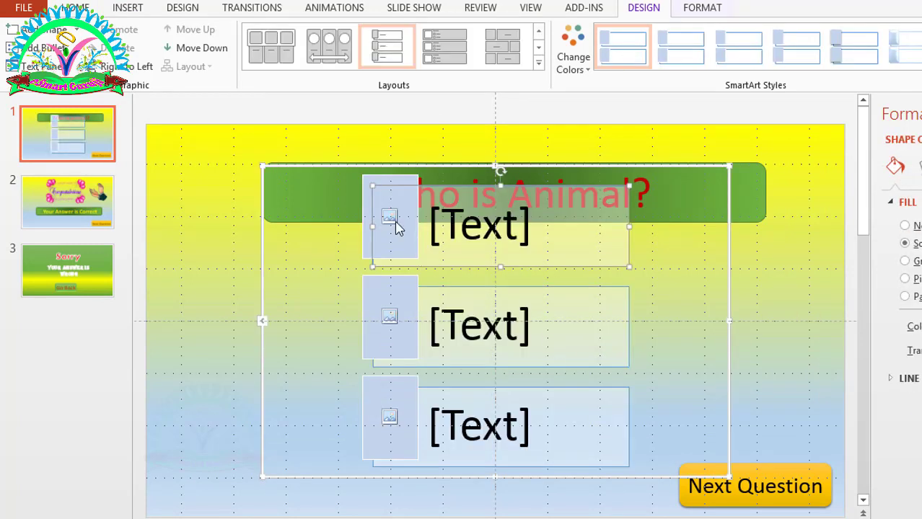
pyautogui.click(729, 394)
pyautogui.press('Delete')
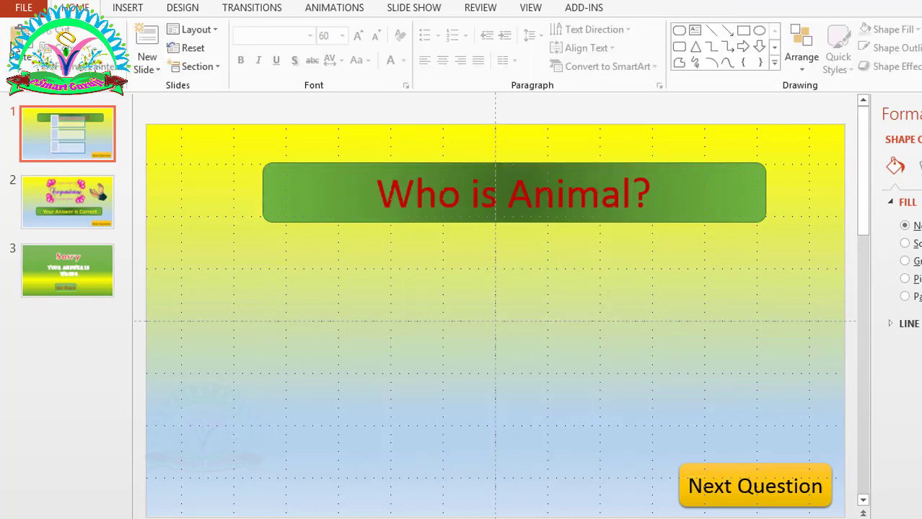
# Browse all the SmartArt layouts for an answer list, previewing Picture Strips, Vertical Picture Accent List and Vertical Chevron List.
pyautogui.click(127, 7)
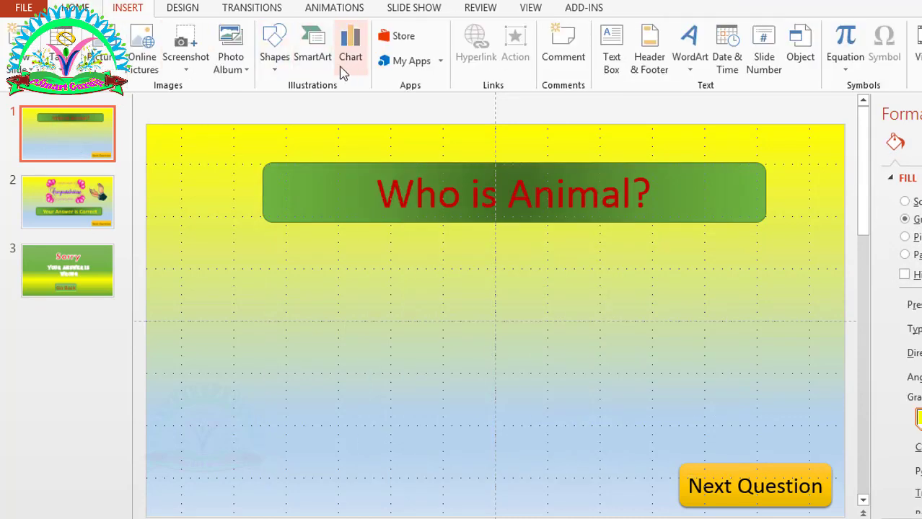
pyautogui.click(316, 63)
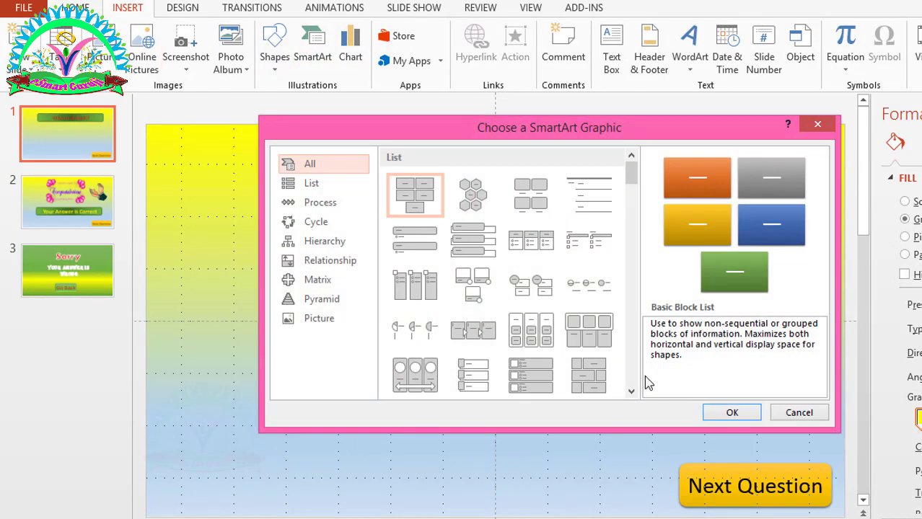
pyautogui.click(631, 391)
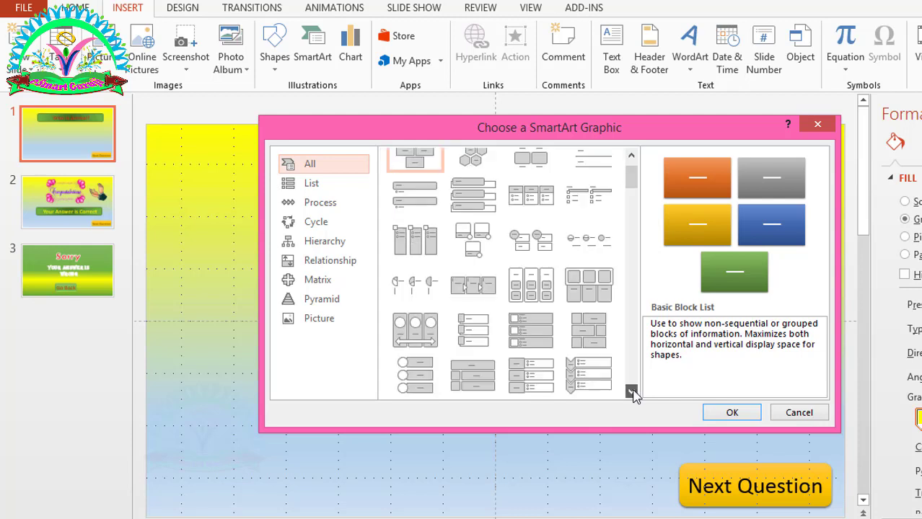
pyautogui.click(482, 334)
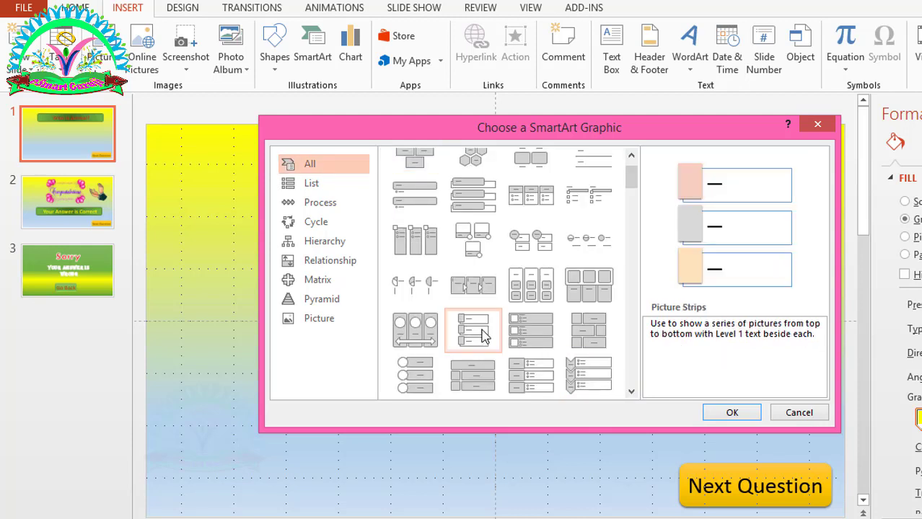
pyautogui.click(631, 392)
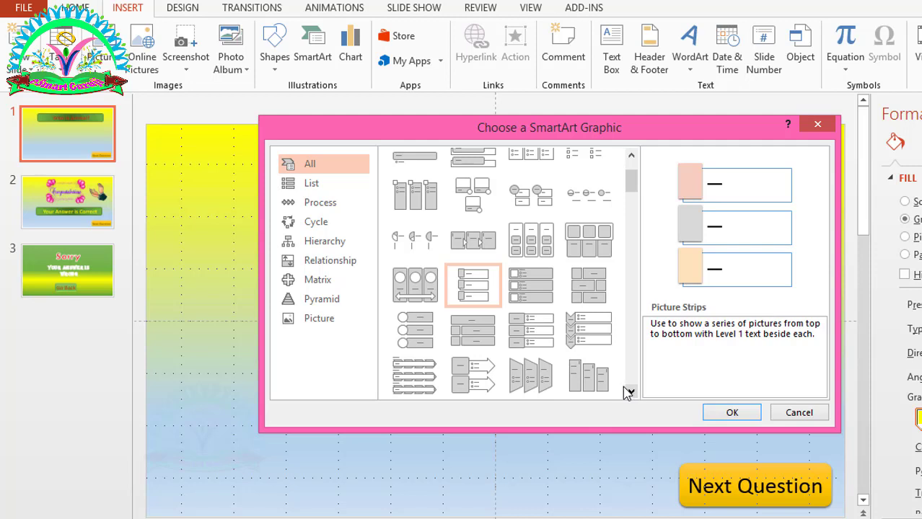
pyautogui.click(406, 334)
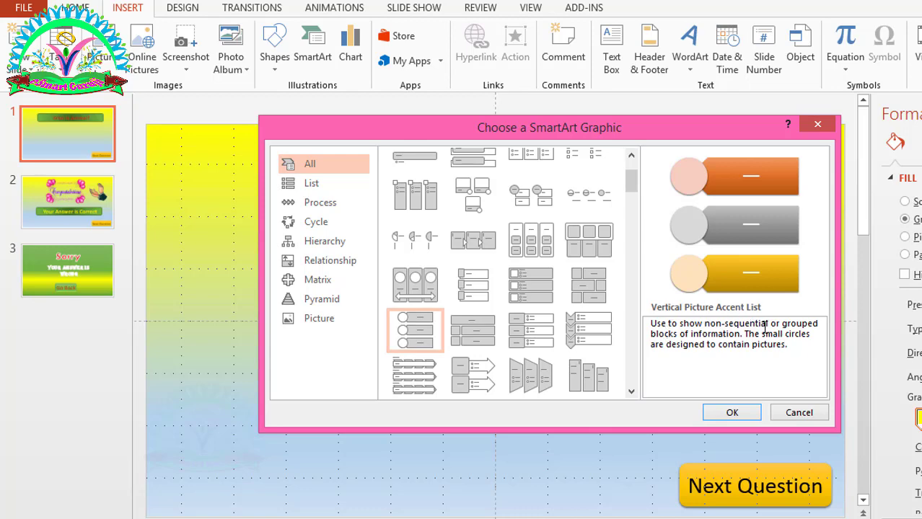
pyautogui.click(631, 391)
pyautogui.click(631, 392)
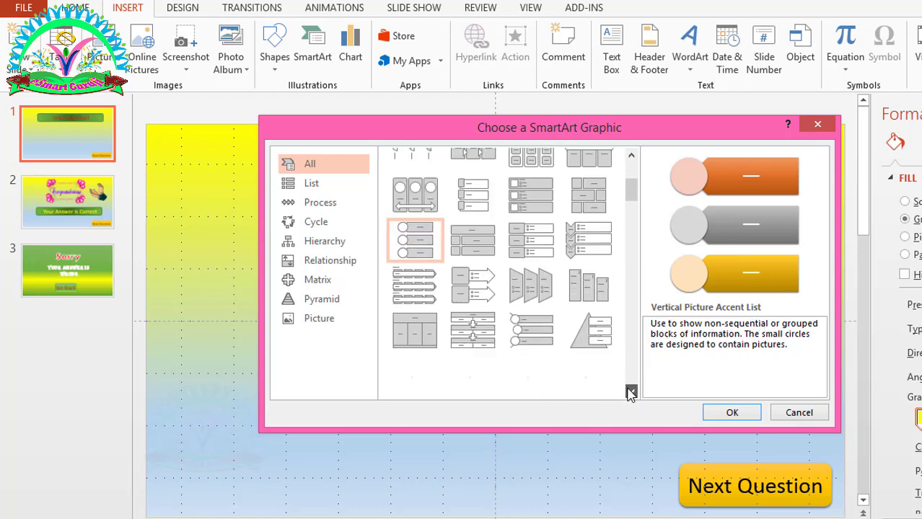
pyautogui.click(631, 391)
pyautogui.click(631, 391)
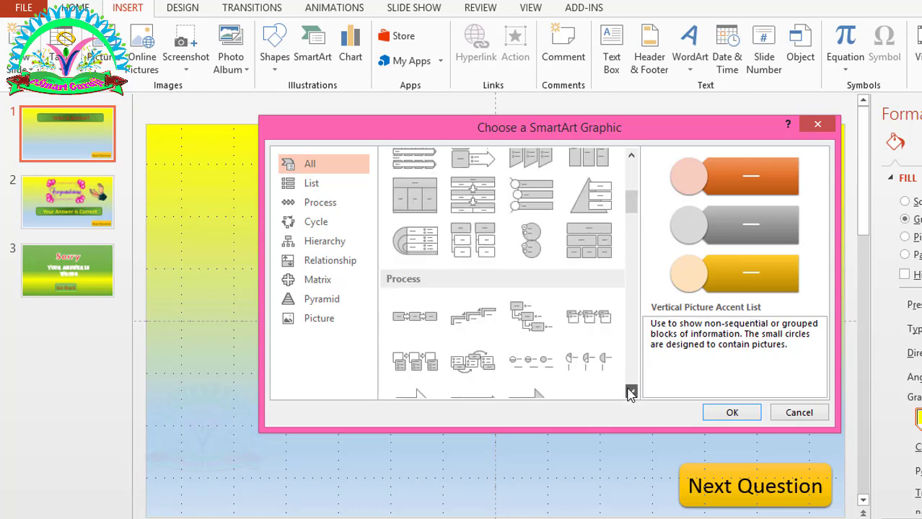
pyautogui.click(631, 391)
pyautogui.click(631, 392)
pyautogui.click(631, 391)
pyautogui.click(631, 392)
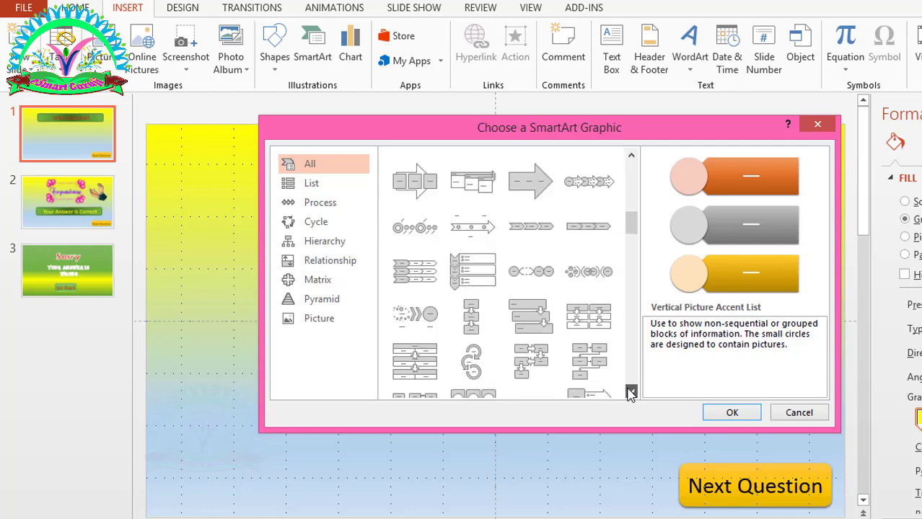
pyautogui.click(497, 270)
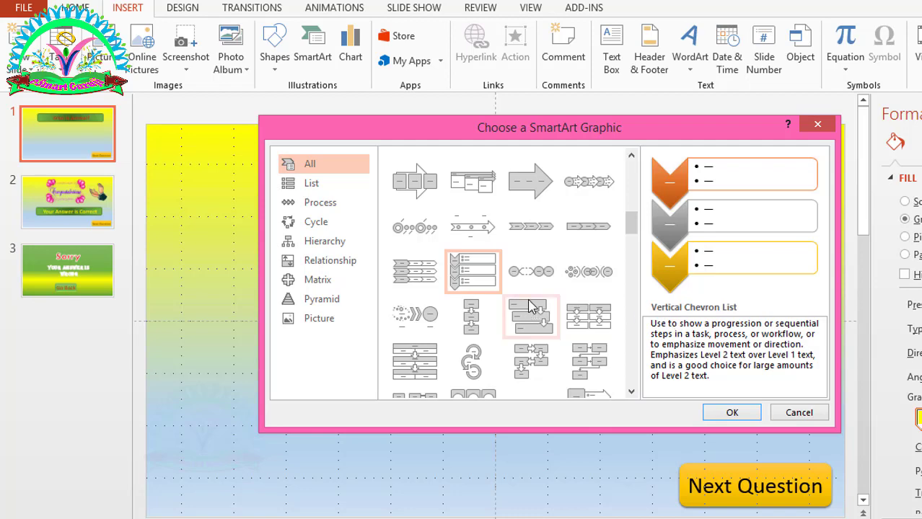
pyautogui.click(631, 393)
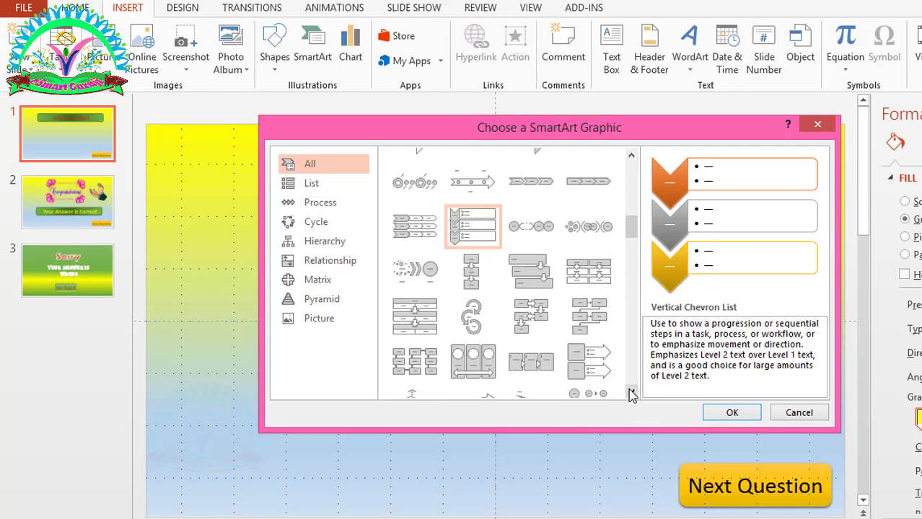
pyautogui.click(631, 393)
pyautogui.click(631, 393)
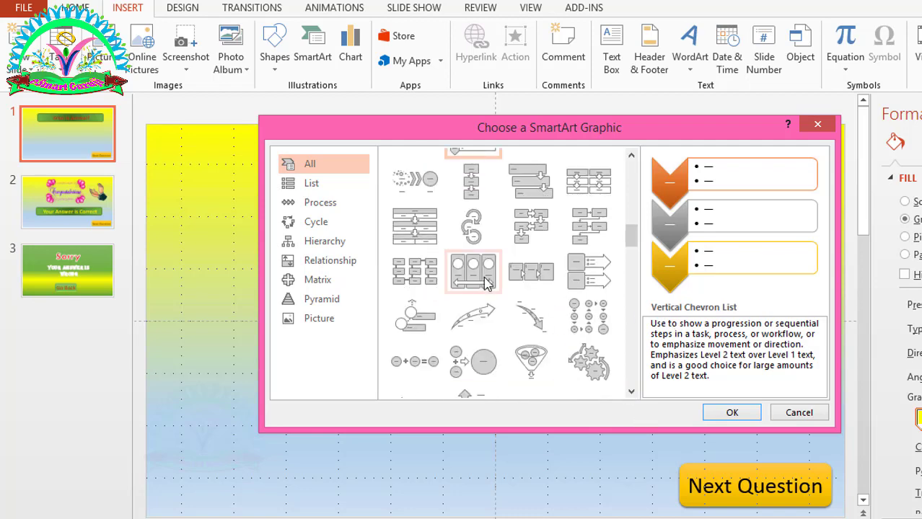
pyautogui.click(631, 392)
pyautogui.click(631, 392)
pyautogui.click(631, 393)
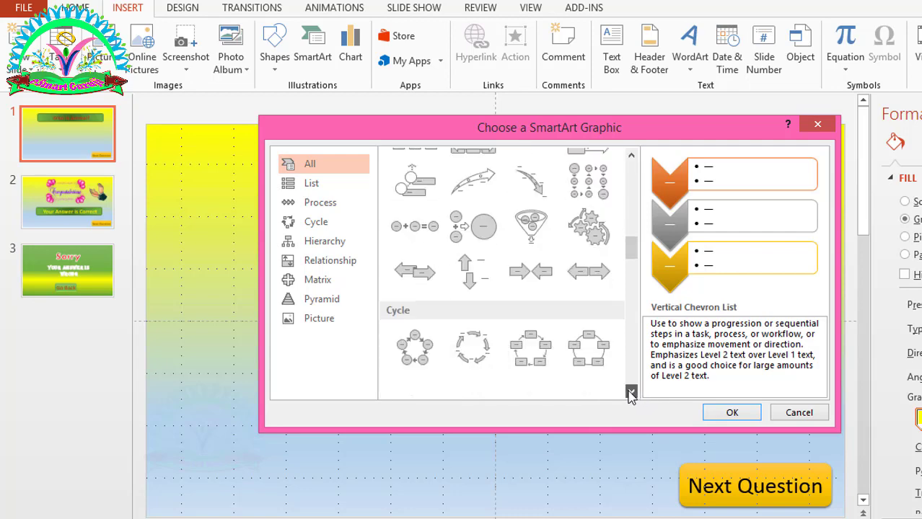
pyautogui.click(631, 393)
pyautogui.click(631, 393)
pyautogui.click(631, 393)
pyautogui.click(631, 393)
pyautogui.click(631, 393)
pyautogui.click(631, 393)
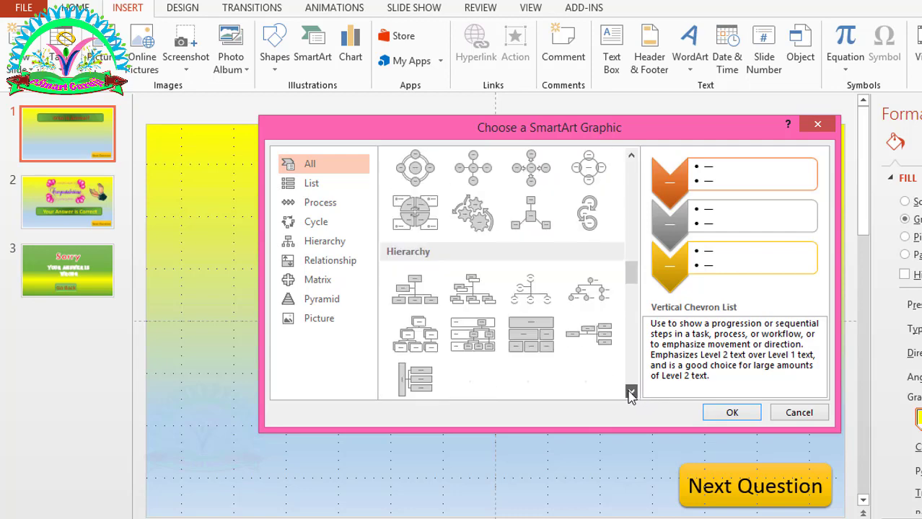
pyautogui.click(631, 393)
pyautogui.click(631, 393)
pyautogui.click(631, 394)
pyautogui.click(631, 393)
pyautogui.click(631, 393)
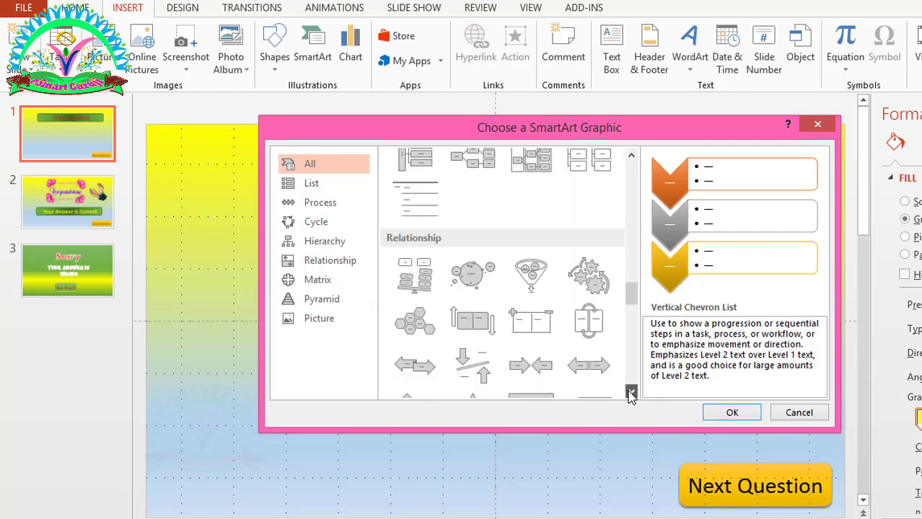
pyautogui.click(631, 393)
pyautogui.click(631, 393)
pyautogui.click(631, 393)
pyautogui.click(631, 393)
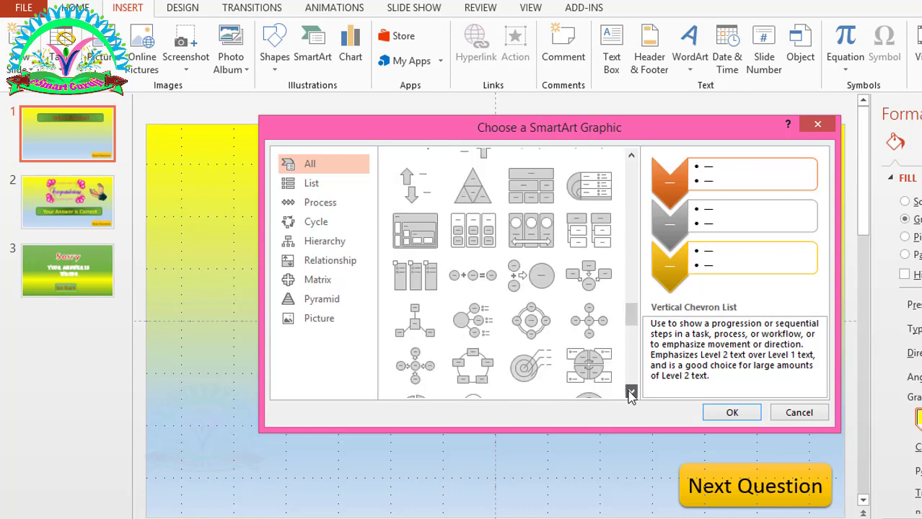
pyautogui.click(631, 393)
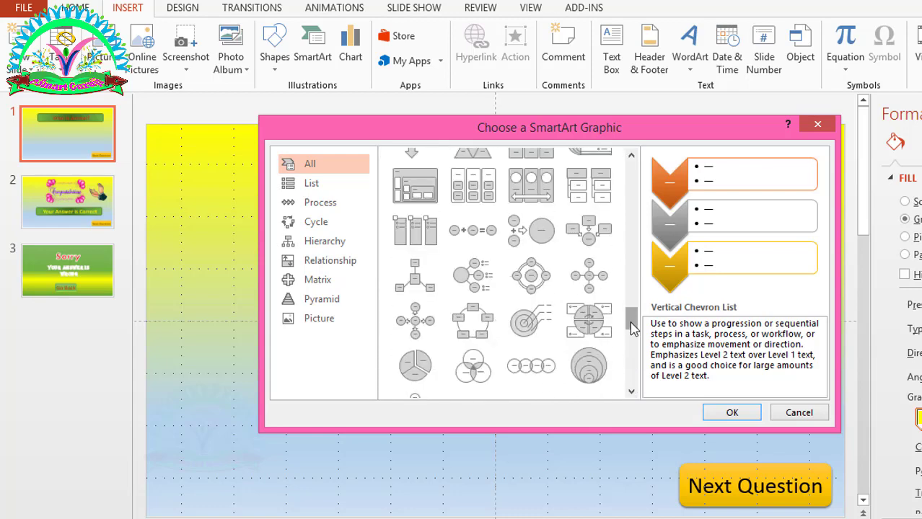
# Insert a Vertical Picture Accent List SmartArt graphic on the "Who is Animal?" slide.
pyautogui.moveTo(631, 325); pyautogui.dragTo(632, 245)
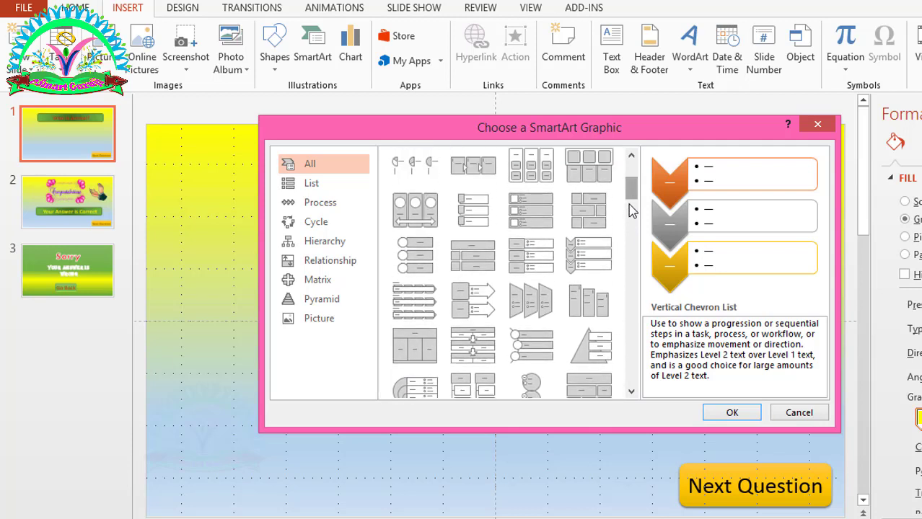
pyautogui.click(422, 259)
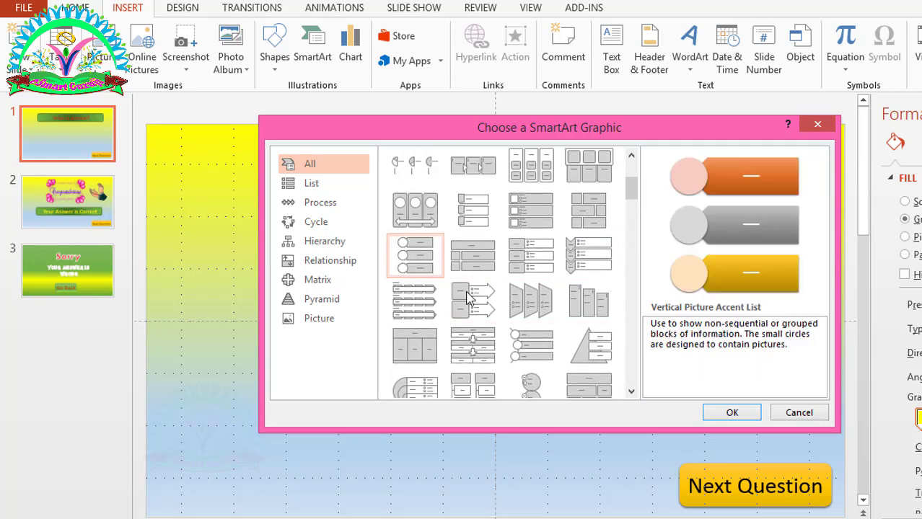
pyautogui.click(734, 416)
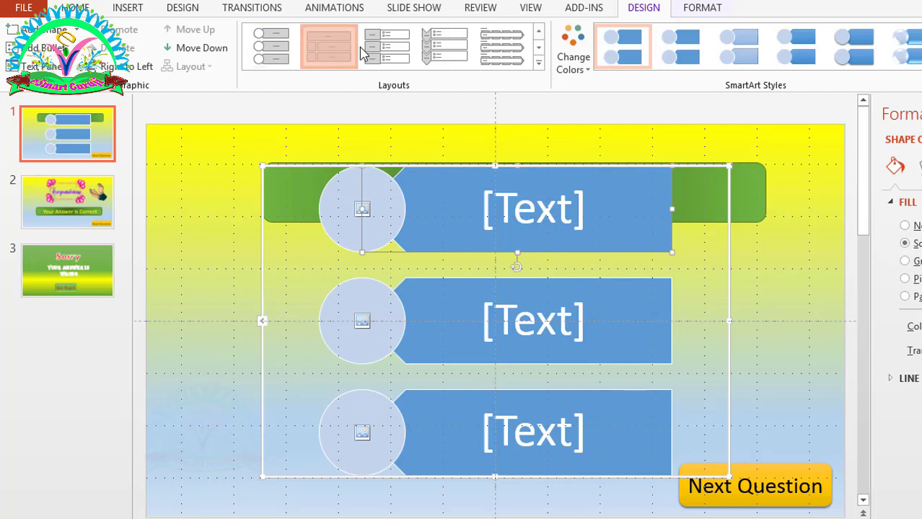
# Change the SmartArt graphic's layout to the three-row list with white text boxes over chevron strips ending in arrowheads.
pyautogui.click(397, 55)
pyautogui.click(397, 55)
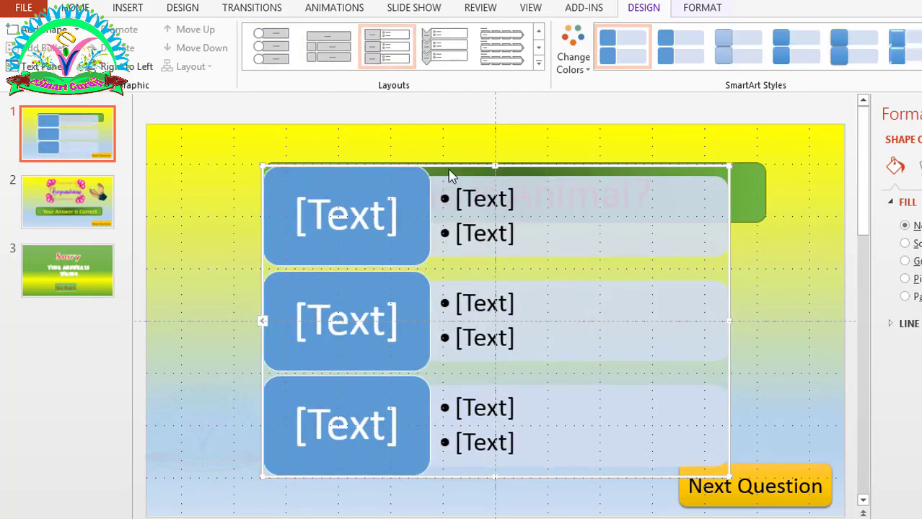
pyautogui.click(509, 67)
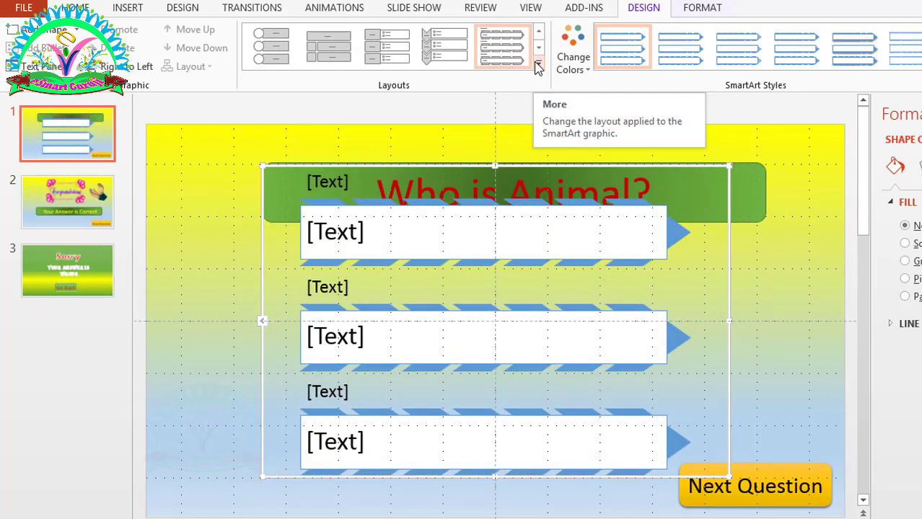
pyautogui.click(537, 66)
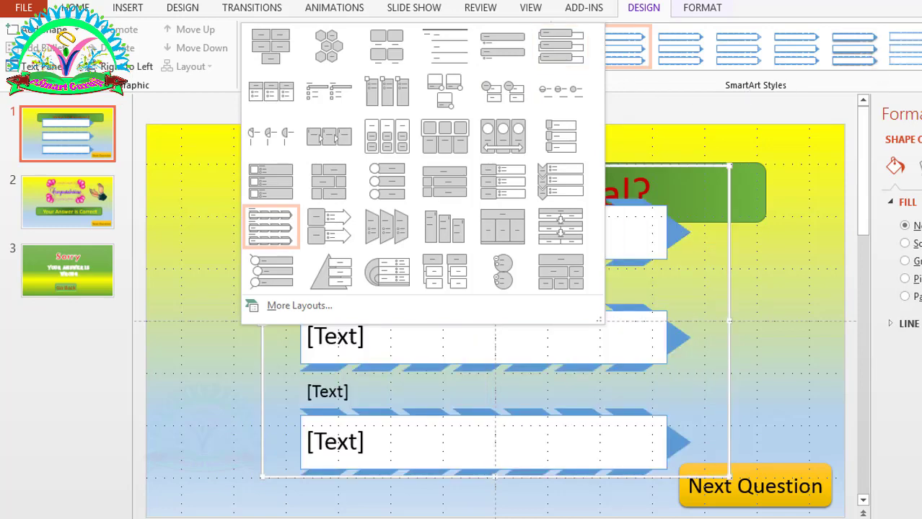
# Apply the Cartoon 3-D style to the SmartArt graphic and shrink it to fit below the "Who is Animal?" banner.
pyautogui.click(915, 62)
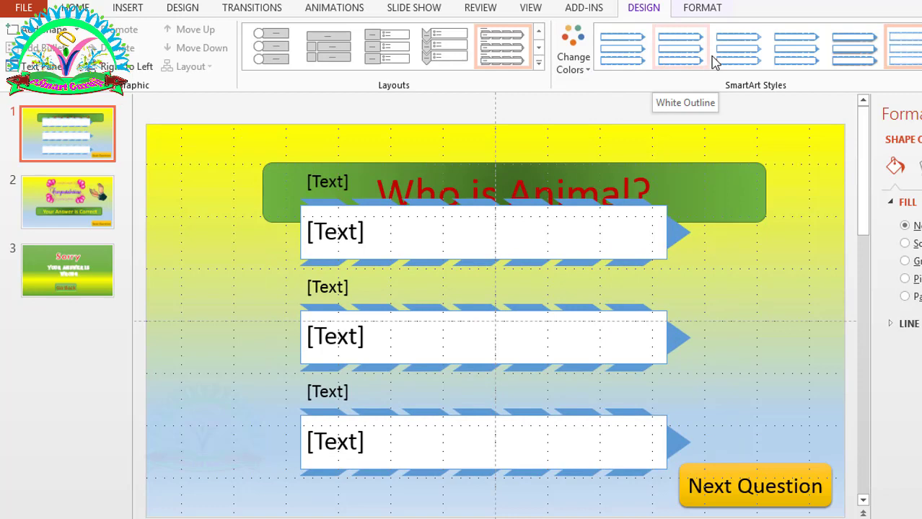
pyautogui.click(921, 63)
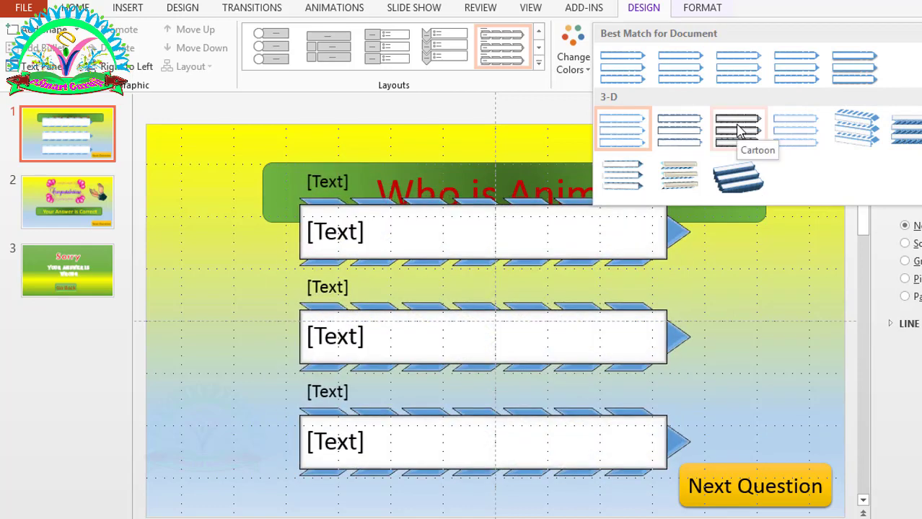
pyautogui.click(738, 130)
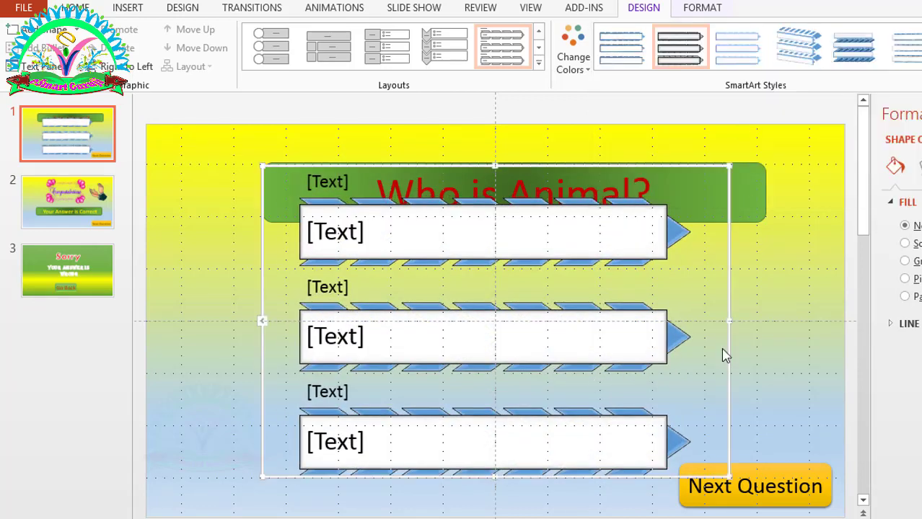
pyautogui.click(502, 248)
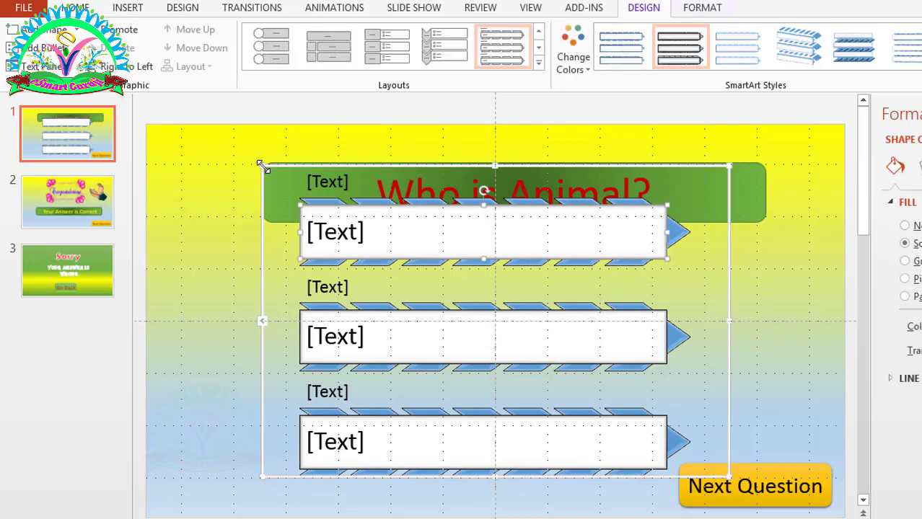
pyautogui.moveTo(263, 167); pyautogui.dragTo(336, 260)
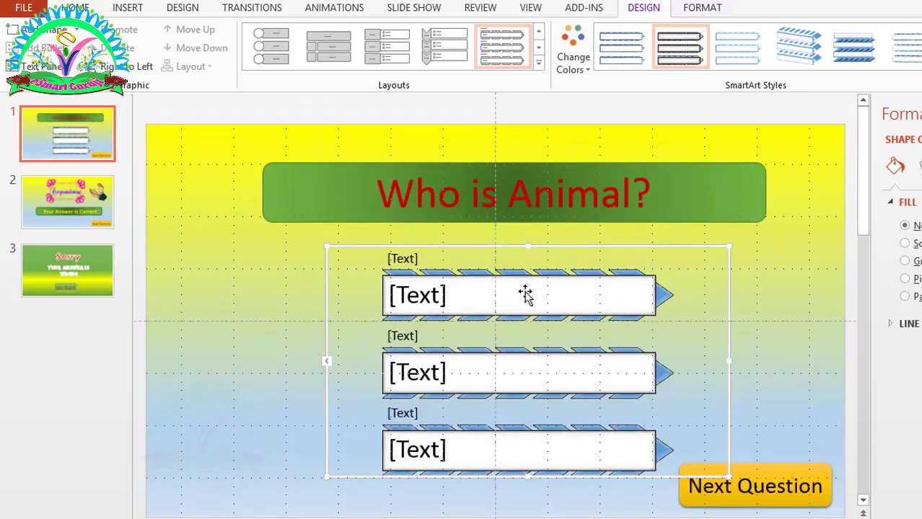